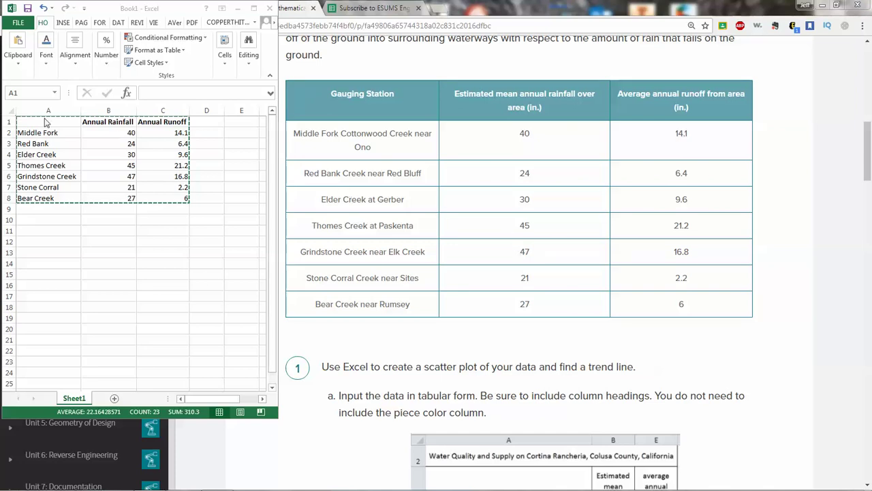
- Read Part 1 of the activity page in the browser, covering the gauging station data table and the scatter plot and trend line instructions
{"action": "left_click", "coordinate": [162, 231]}
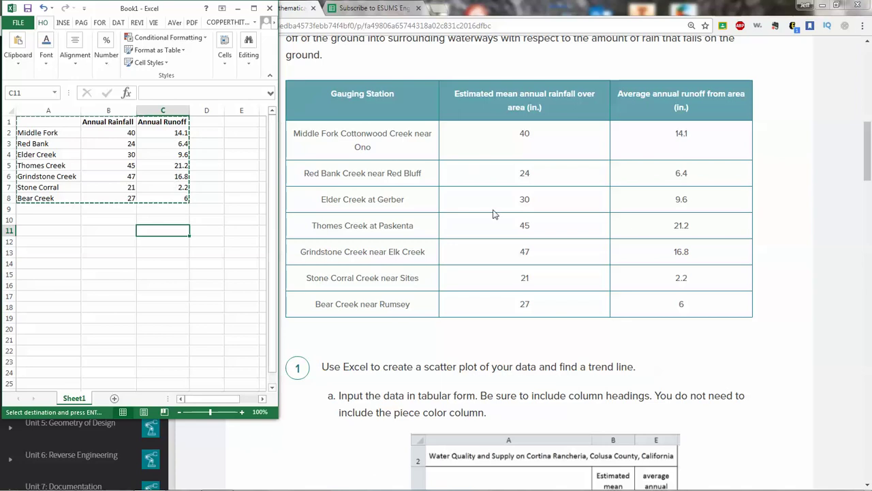
{"action": "left_click", "coordinate": [504, 179]}
{"action": "scroll", "coordinate": [506, 185], "scroll_direction": "up", "scroll_amount": 1}
{"action": "scroll", "coordinate": [505, 185], "scroll_direction": "up", "scroll_amount": 2}
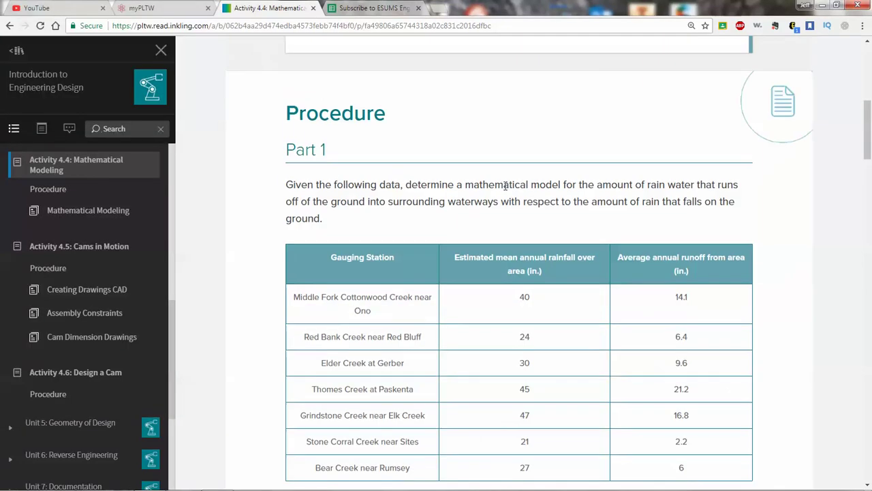
{"action": "scroll", "coordinate": [505, 191], "scroll_direction": "down", "scroll_amount": 2}
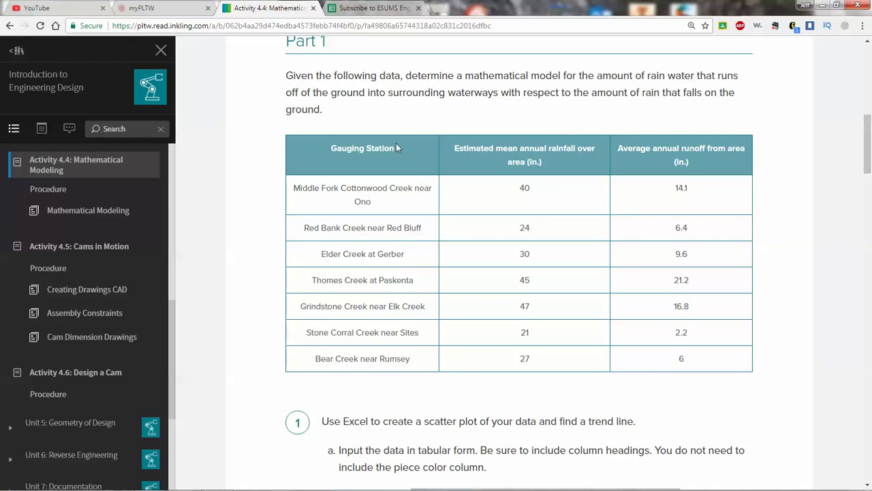
{"action": "key", "text": "alt+Tab"}
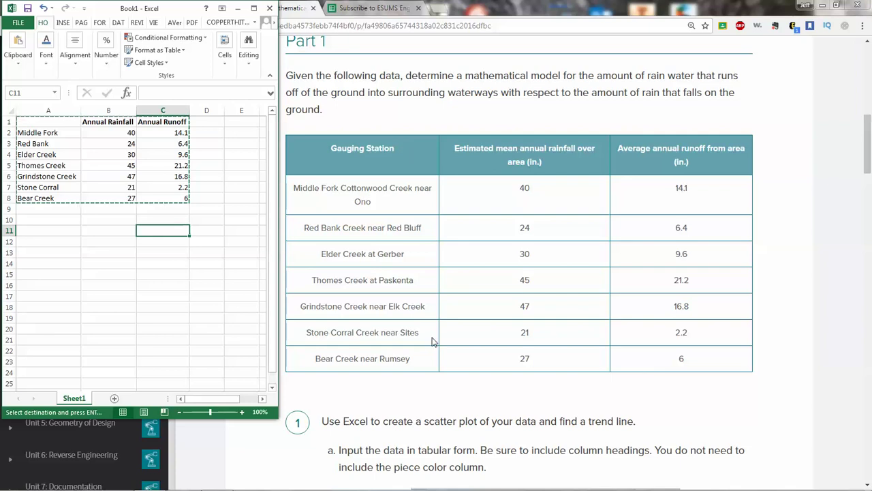
{"action": "left_click", "coordinate": [485, 418]}
{"action": "scroll", "coordinate": [486, 419], "scroll_direction": "down", "scroll_amount": 5}
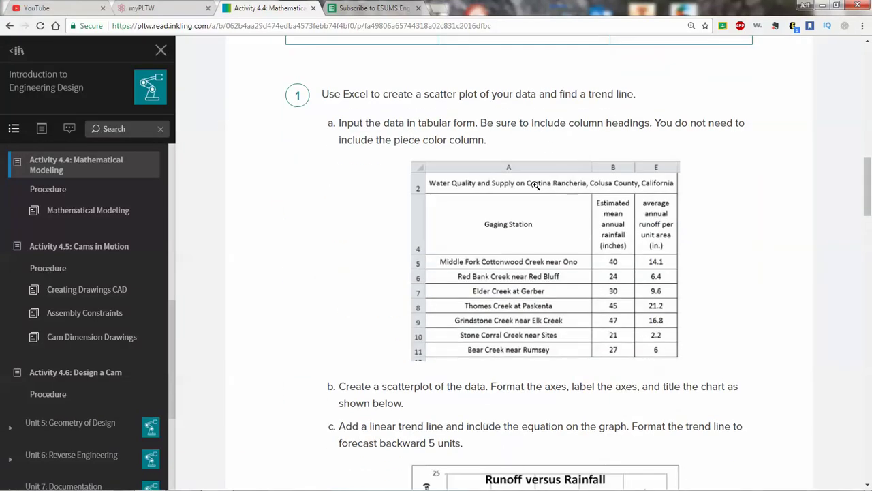
{"action": "scroll", "coordinate": [409, 371], "scroll_direction": "down", "scroll_amount": 1}
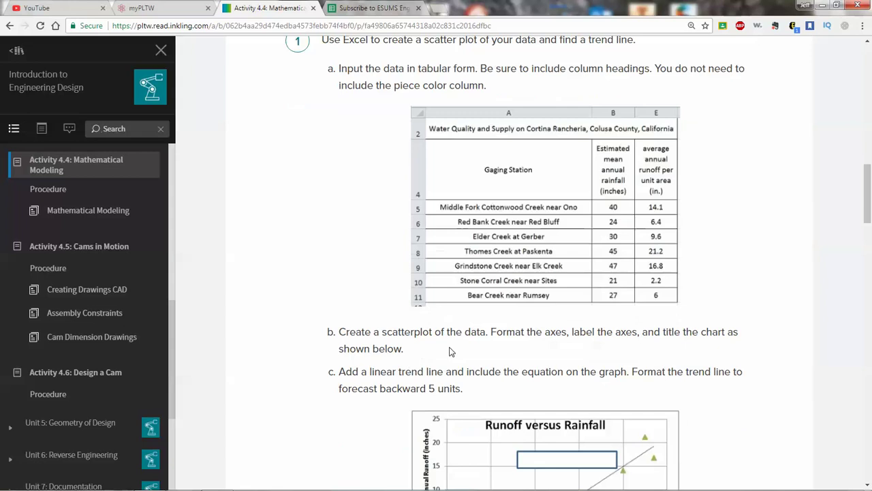
{"action": "scroll", "coordinate": [449, 351], "scroll_direction": "down", "scroll_amount": 2}
- Switch to Excel and insert a scatter chart from the rainfall and runoff data in A1:C8
{"action": "key", "text": "alt+Tab"}
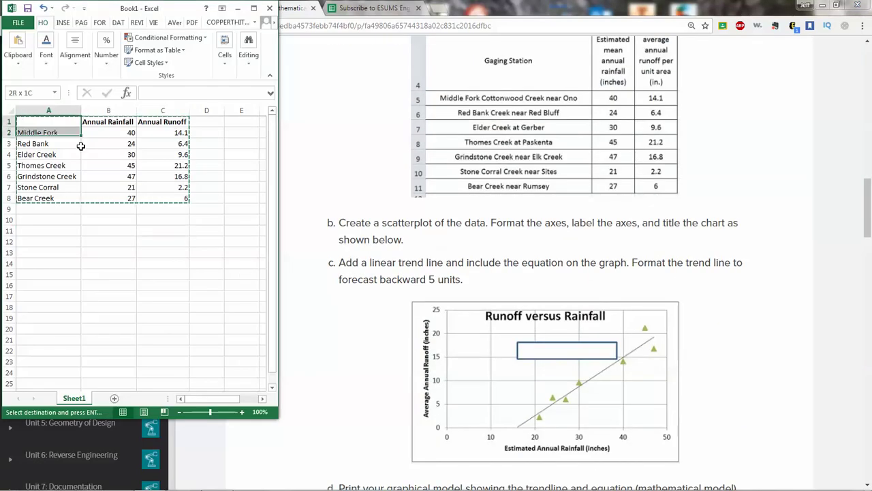
{"action": "left_click_drag", "start_coordinate": [81, 146], "coordinate": [178, 197]}
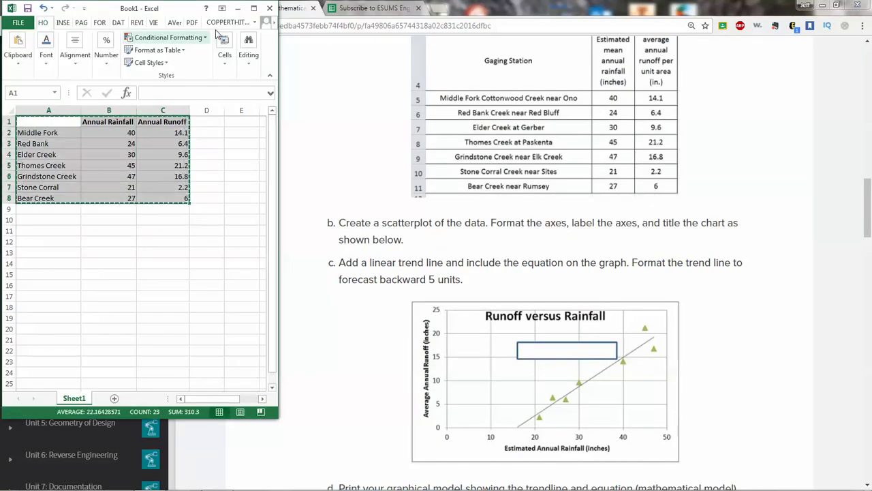
{"action": "left_click", "coordinate": [253, 8]}
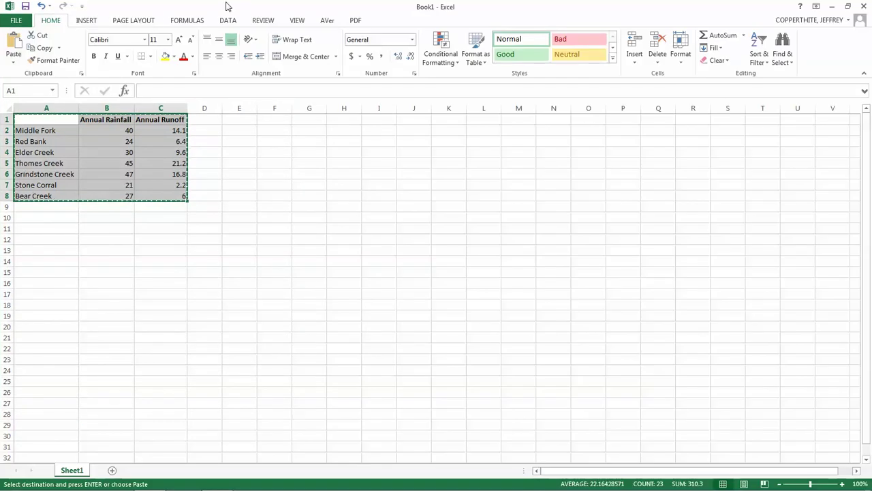
{"action": "left_click", "coordinate": [93, 22]}
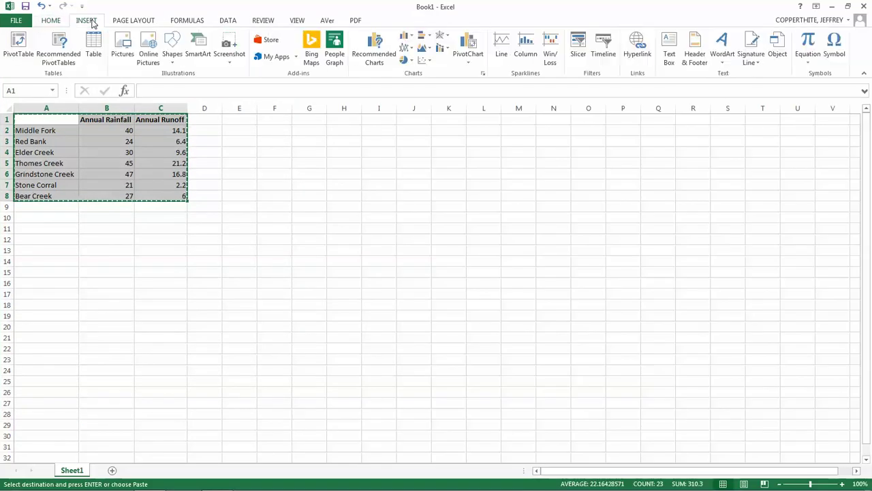
{"action": "left_click", "coordinate": [377, 55]}
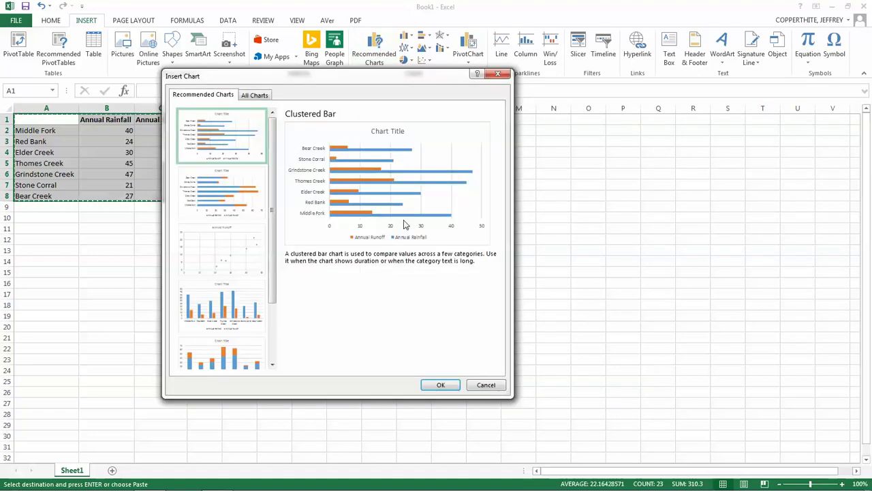
{"action": "left_click", "coordinate": [245, 246]}
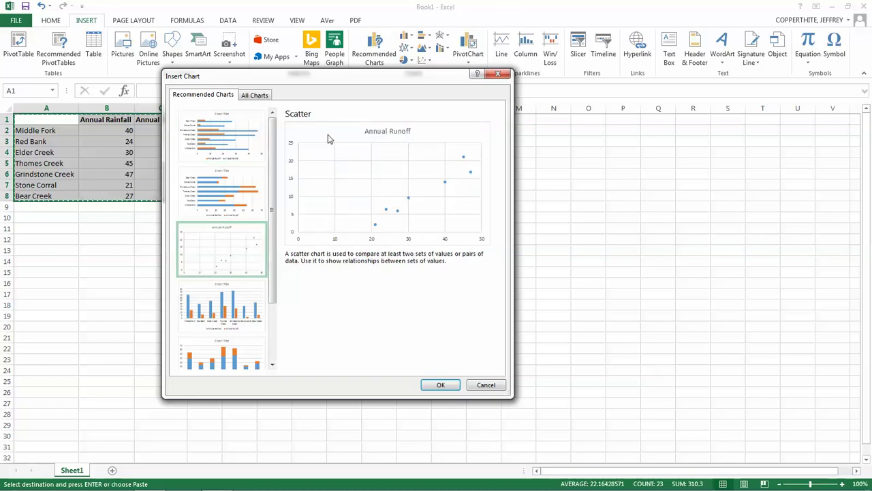
{"action": "left_click", "coordinate": [443, 386]}
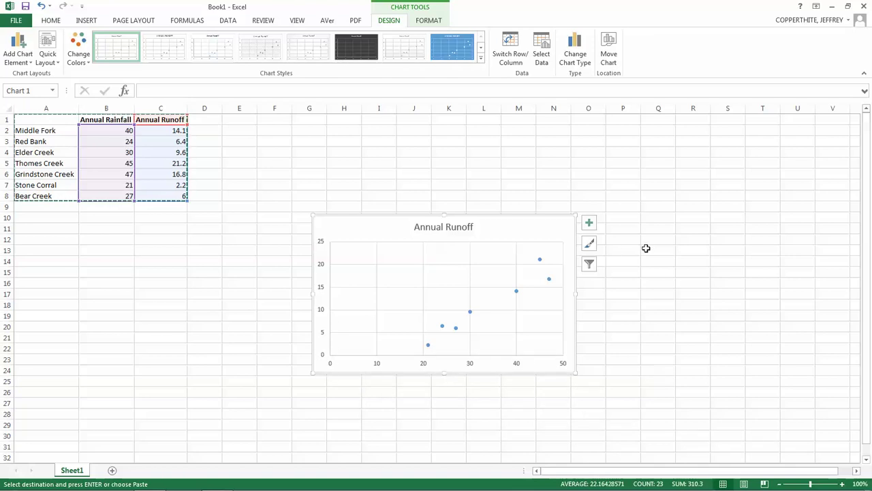
- Add axis titles to the scatter chart and name the horizontal axis "Annual Rainfall"
{"action": "left_click", "coordinate": [589, 225]}
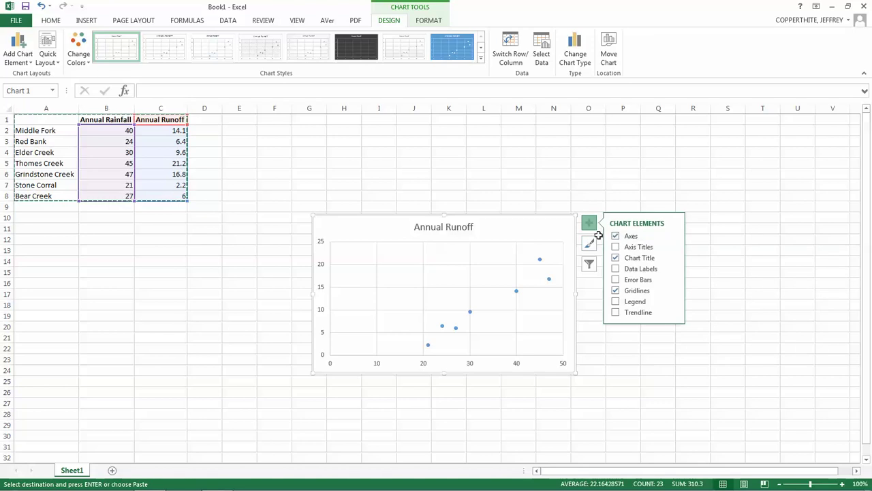
{"action": "left_click", "coordinate": [615, 247]}
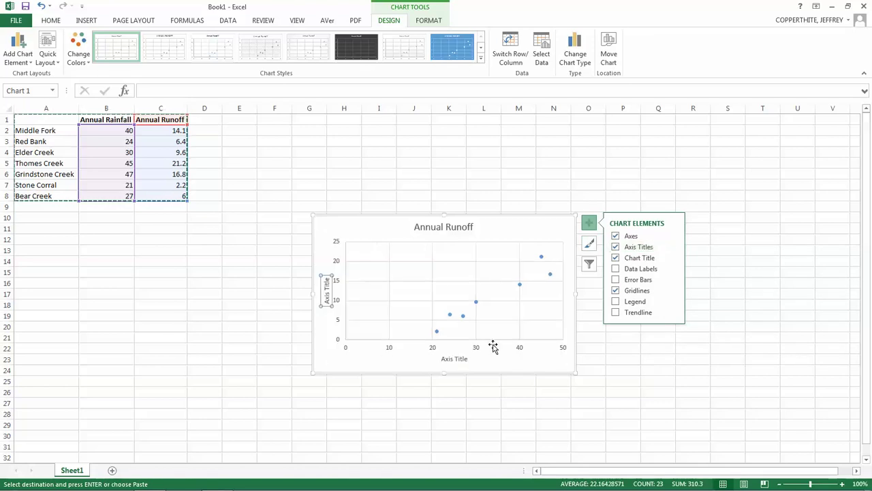
{"action": "left_click", "coordinate": [454, 359]}
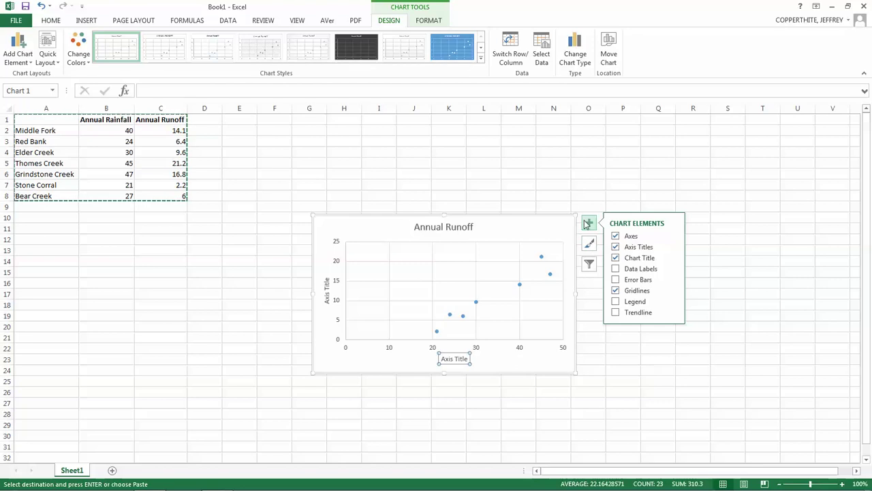
{"action": "left_click", "coordinate": [625, 314]}
{"action": "left_click", "coordinate": [463, 360]}
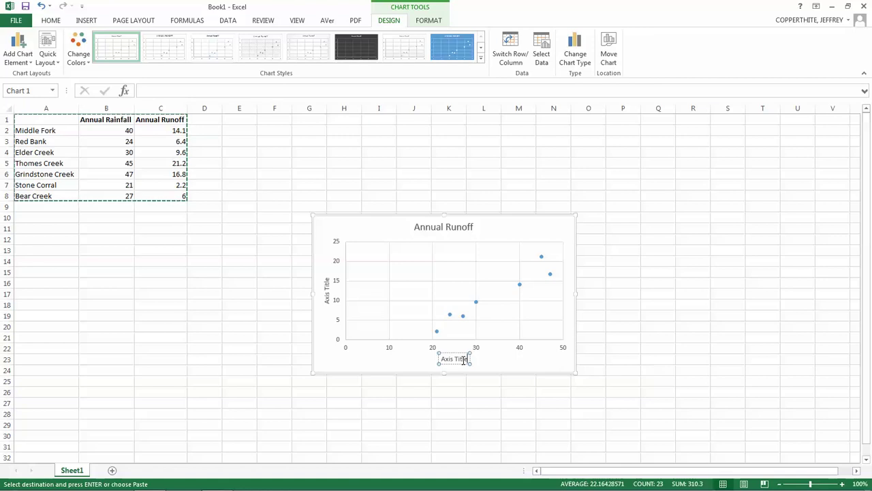
{"action": "triple_click", "coordinate": [463, 360]}
{"action": "type", "text": "Annual Rainfall"}
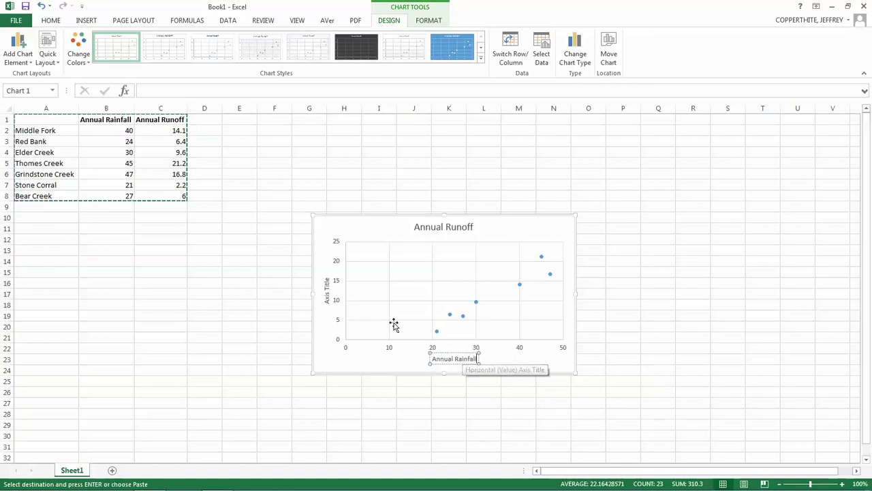
- Replace the vertical axis title's placeholder text with "Annual Runoff"
{"action": "left_click", "coordinate": [328, 285]}
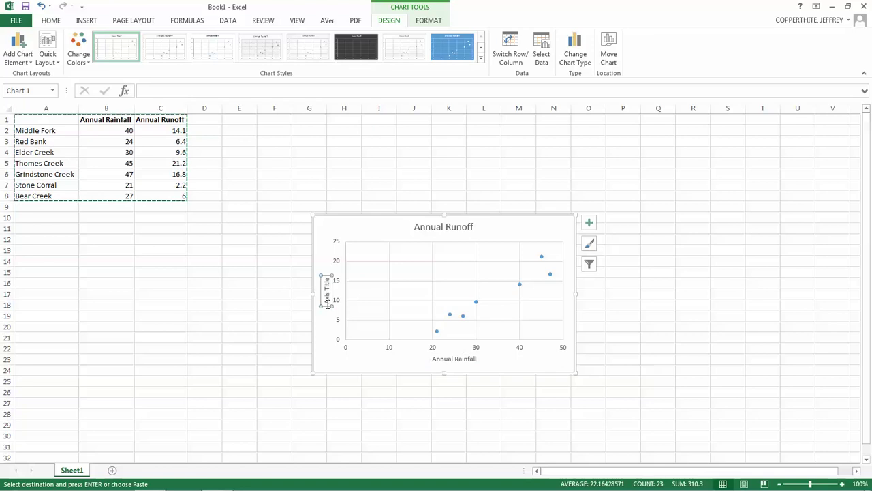
{"action": "triple_click", "coordinate": [327, 300]}
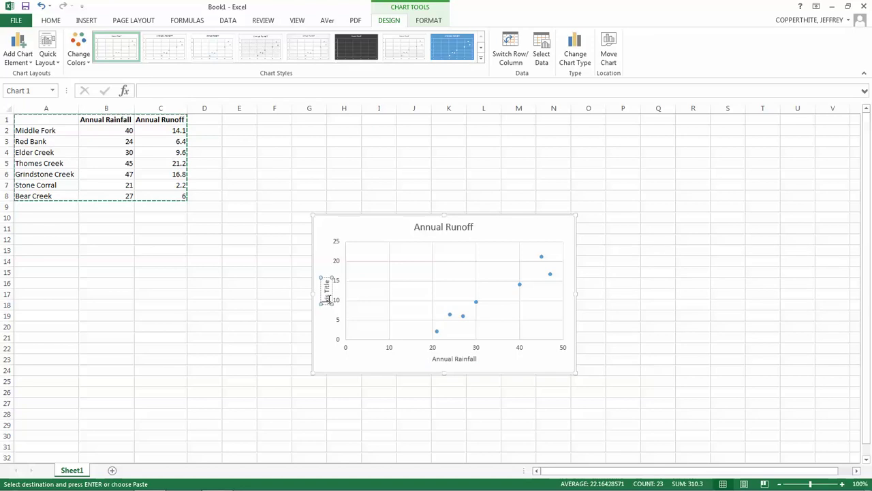
{"action": "key", "text": "BackSpace"}
{"action": "type", "text": "Annual Run"}
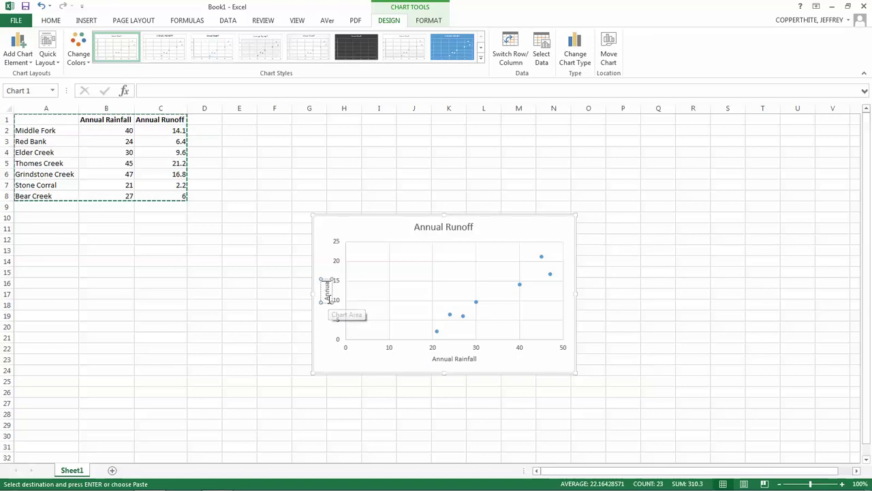
{"action": "type", "text": "off"}
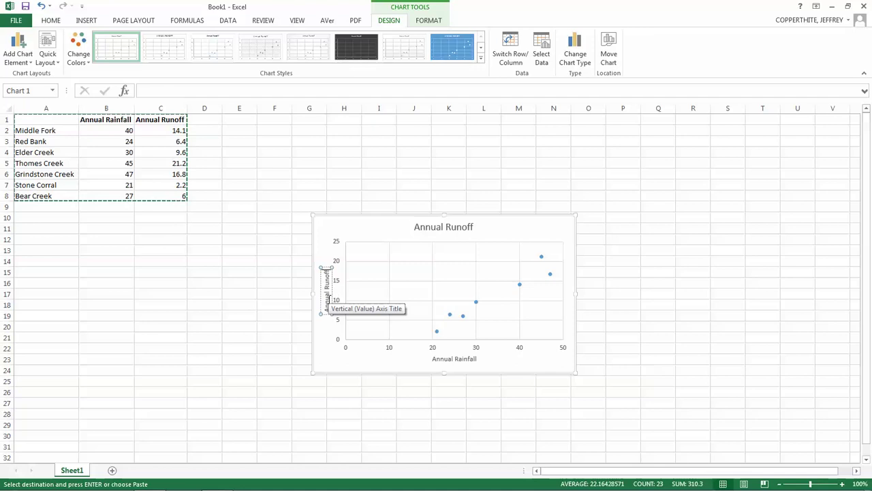
- Change the chart title to "Rainfall vs. Runoff"
{"action": "left_click", "coordinate": [439, 230]}
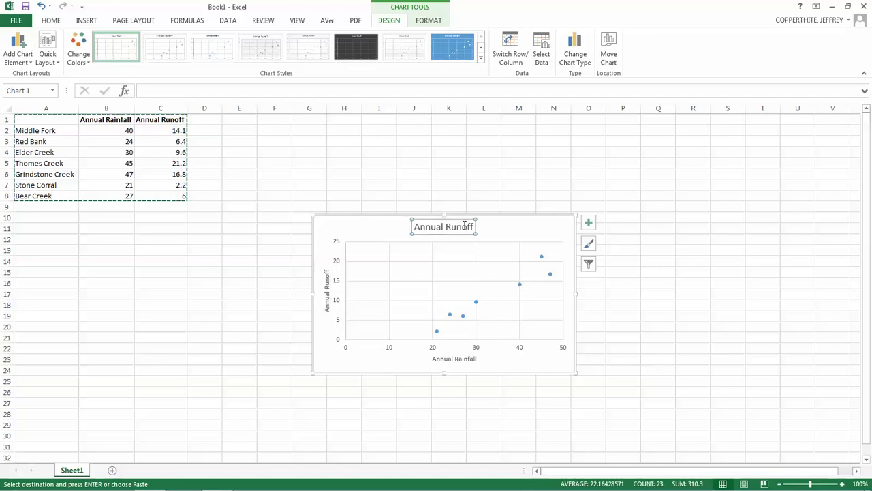
{"action": "left_click", "coordinate": [473, 227]}
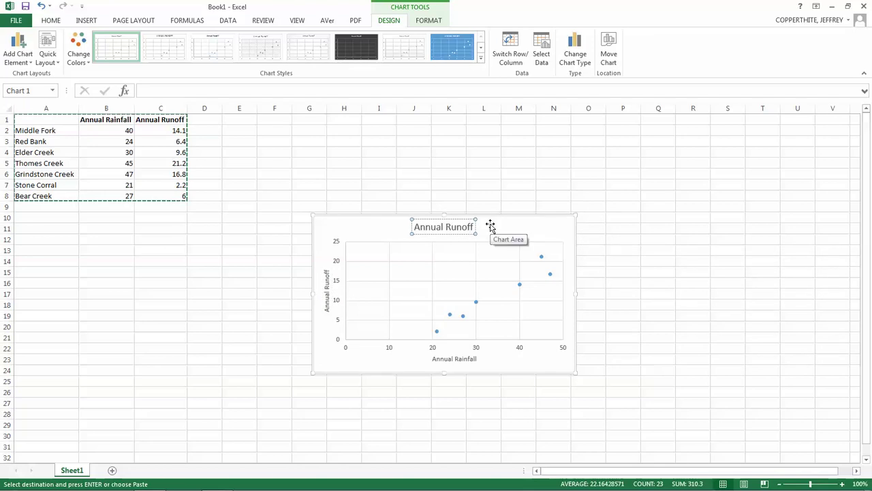
{"action": "key", "text": "BackSpace"}
{"action": "key", "text": "BackSpace"}
{"action": "key", "text": "BackSpace"}
{"action": "key", "text": "BackSpace"}
{"action": "key", "text": "BackSpace"}
{"action": "key", "text": "BackSpace"}
{"action": "key", "text": "BackSpace"}
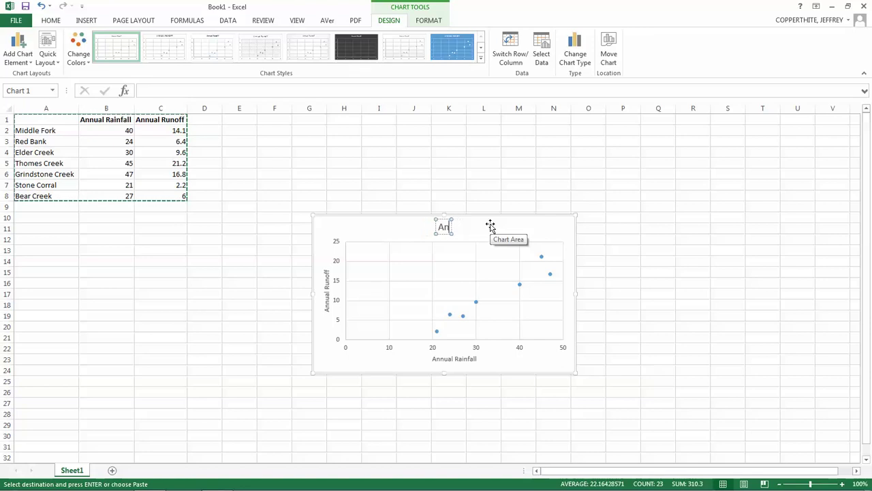
{"action": "key", "text": "BackSpace"}
{"action": "key", "text": "BackSpace"}
{"action": "type", "text": "Rainfall"}
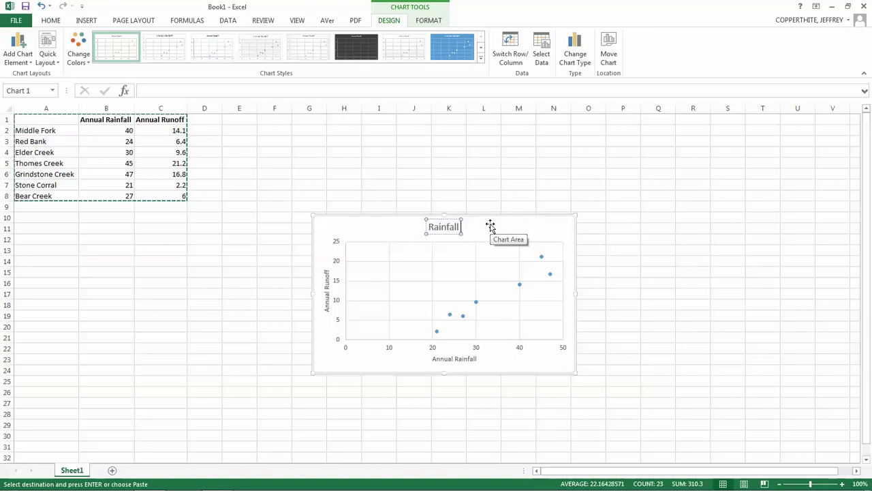
{"action": "type", "text": " vs. Runoff"}
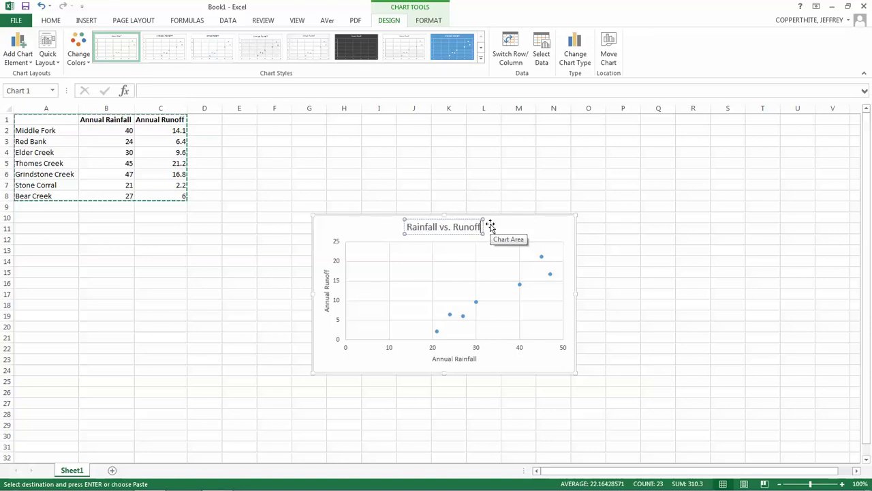
- Enlarge the chart so it spans from beside the data table at column D to about column R, row 30
{"action": "left_click", "coordinate": [323, 222]}
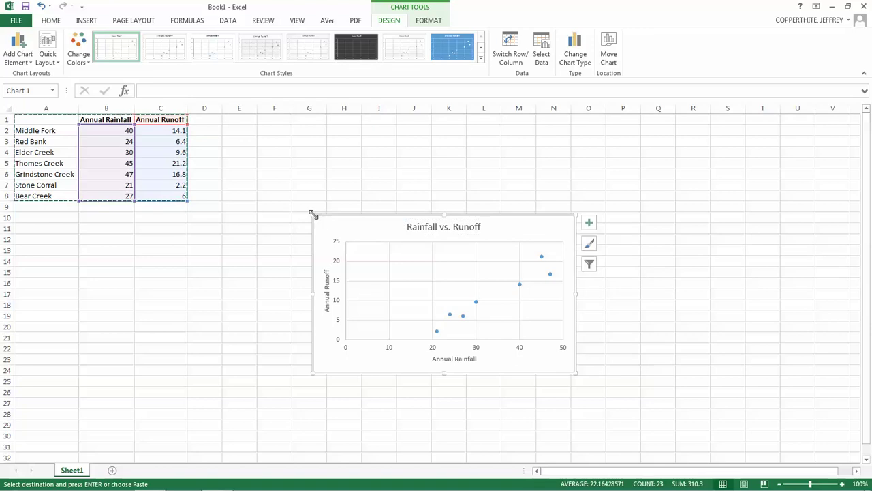
{"action": "left_click_drag", "start_coordinate": [312, 214], "coordinate": [189, 140]}
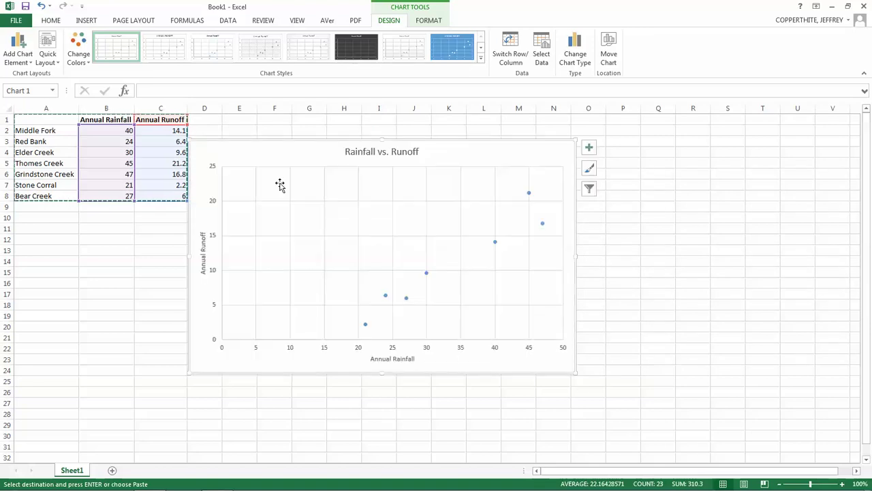
{"action": "left_click_drag", "start_coordinate": [575, 375], "coordinate": [719, 437]}
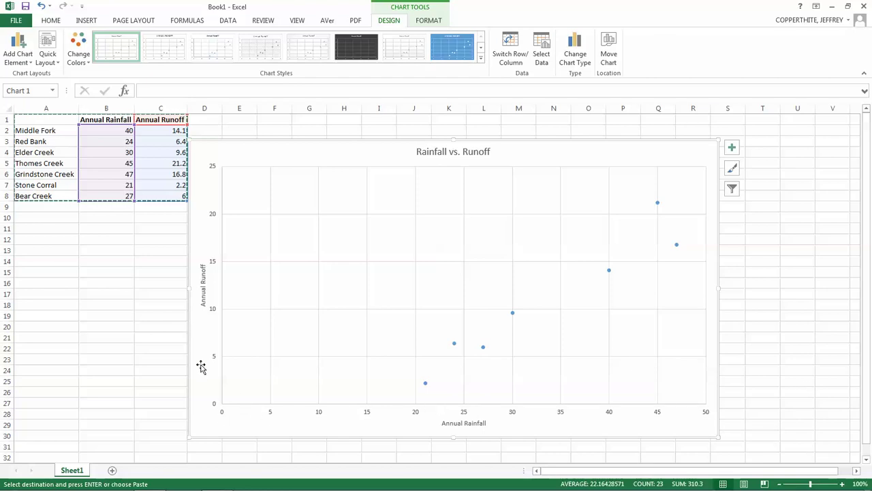
- Following item c of the activity page in the browser, add a linear trendline to the Excel chart and open its detailed formatting options
{"action": "mouse_move", "coordinate": [426, 388]}
{"action": "key", "text": "alt+Tab"}
{"action": "scroll", "coordinate": [494, 252], "scroll_direction": "down", "scroll_amount": 3}
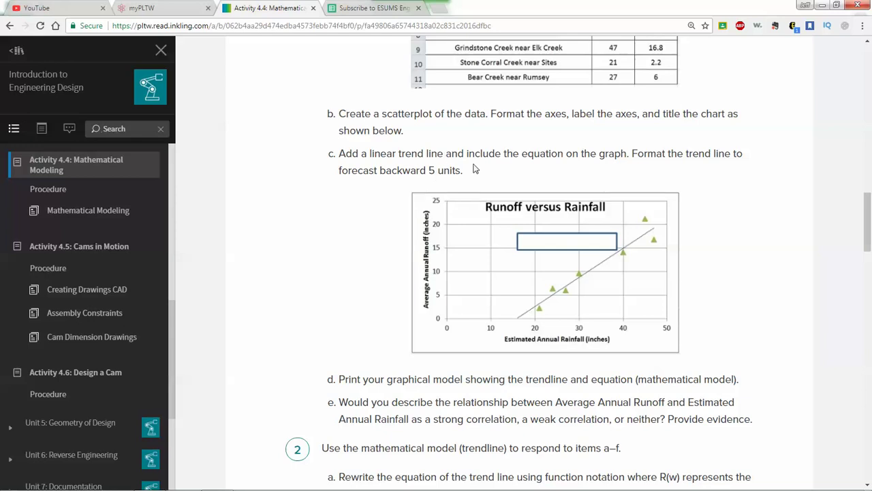
{"action": "key", "text": "alt+Tab"}
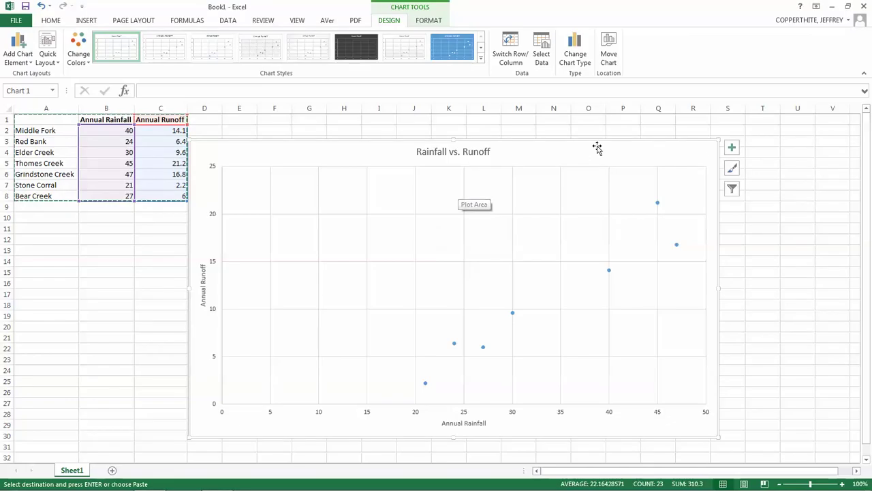
{"action": "left_click", "coordinate": [731, 147]}
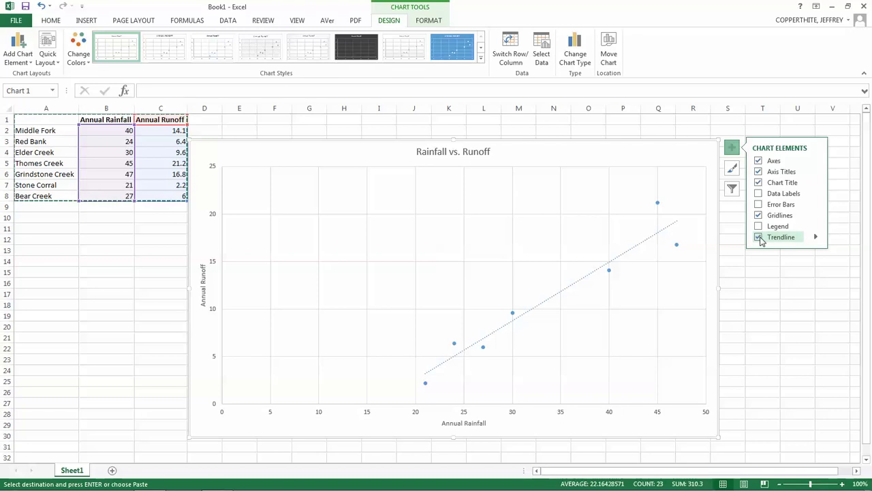
{"action": "left_click", "coordinate": [818, 239]}
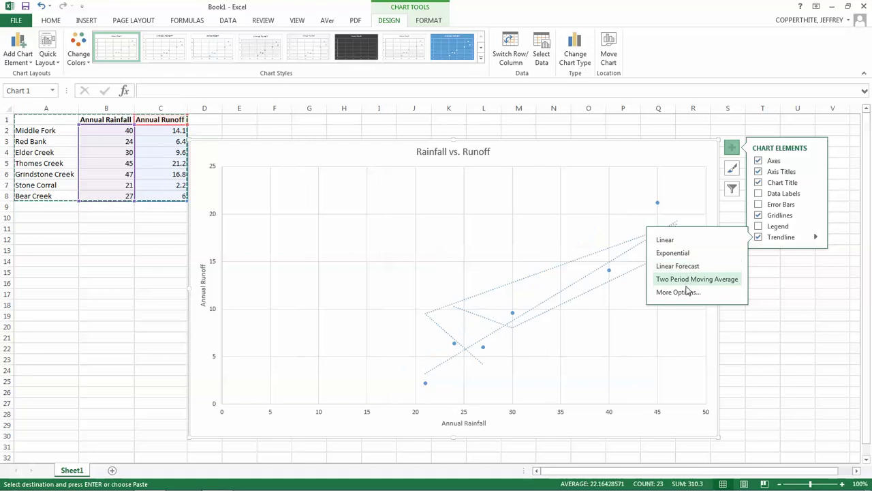
{"action": "left_click", "coordinate": [687, 294]}
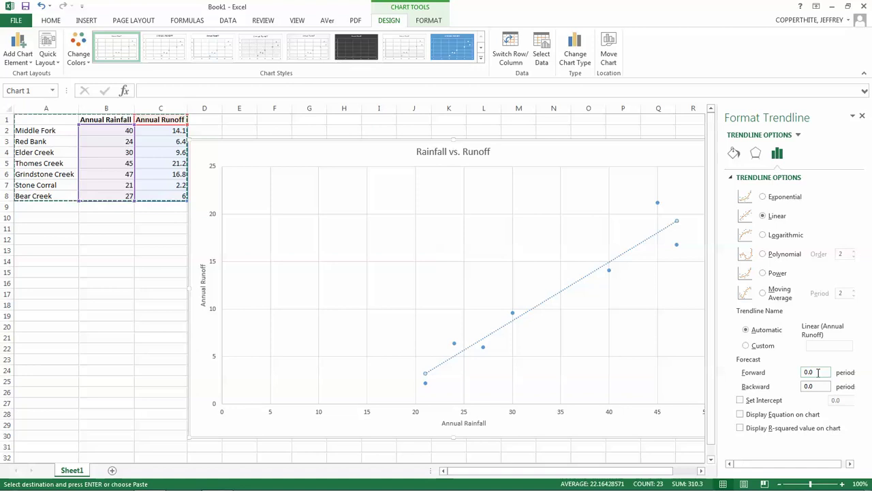
- Following item c of the activity page in the browser, forecast the Excel trendline backward 5 periods and display its equation and R-squared value on the chart
{"action": "key", "text": "alt+Tab"}
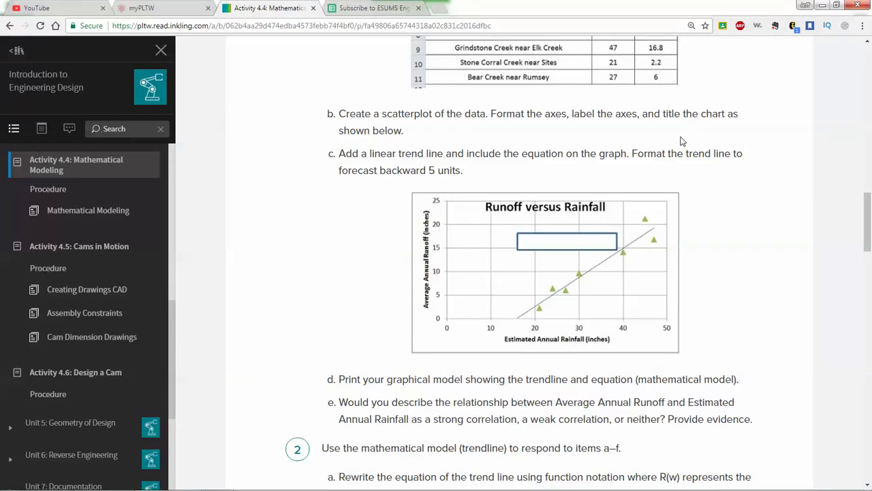
{"action": "key", "text": "alt+Tab"}
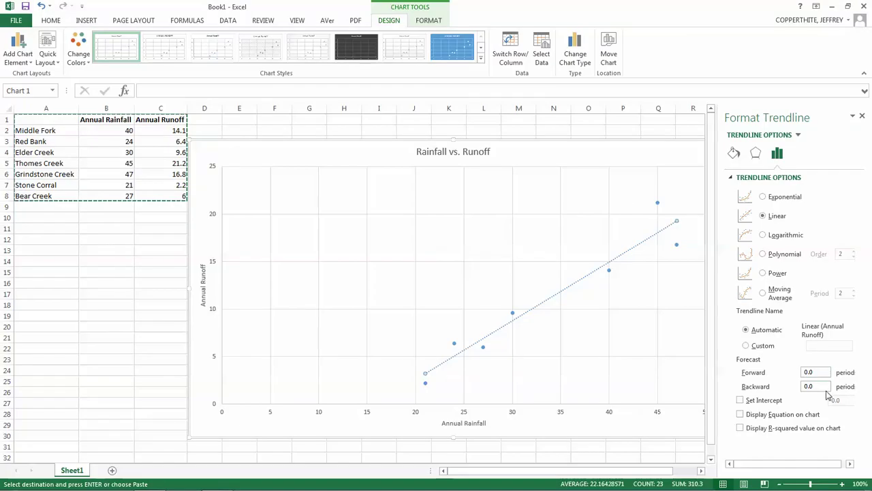
{"action": "left_click", "coordinate": [764, 387]}
{"action": "left_click", "coordinate": [741, 416]}
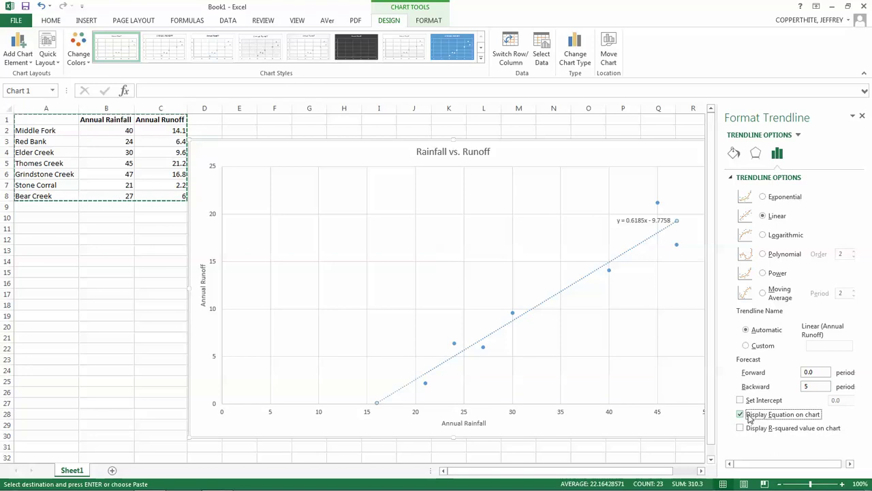
{"action": "left_click", "coordinate": [741, 429]}
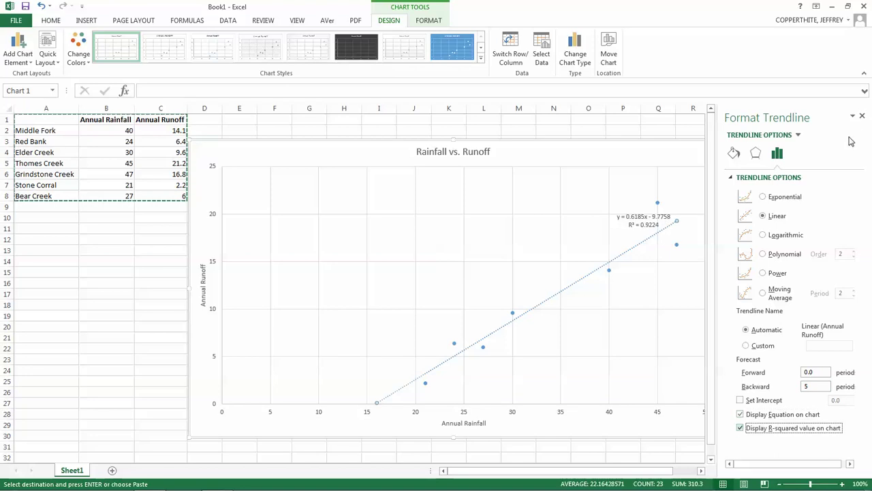
{"action": "left_click", "coordinate": [863, 117]}
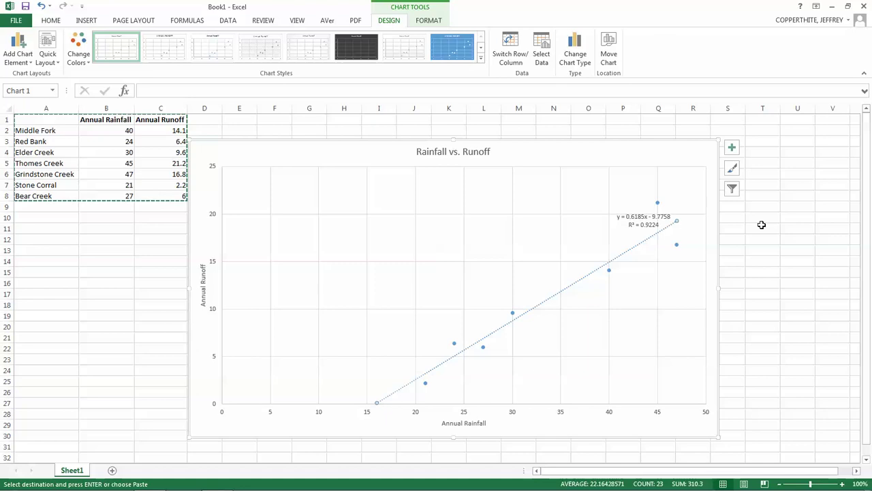
- Enter "R^2" in cell T10 and "Strong Correlation" in cell T11 beside the chart
{"action": "left_click", "coordinate": [767, 218]}
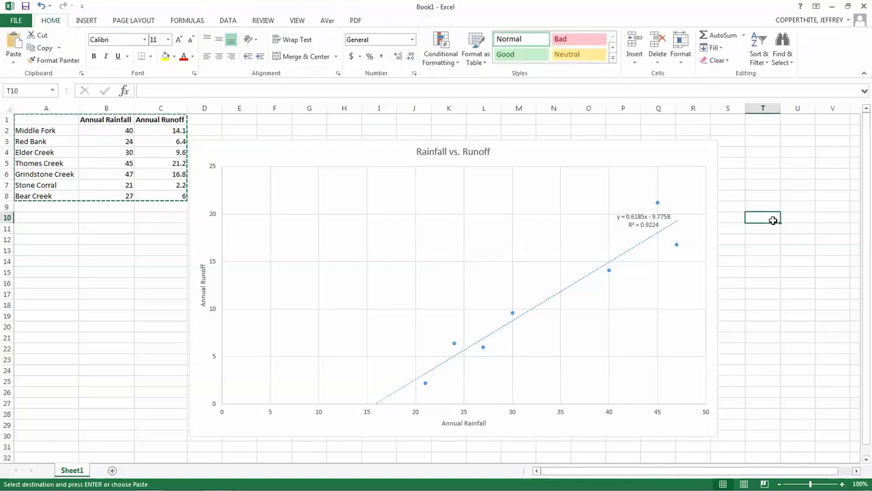
{"action": "type", "text": "R^2"}
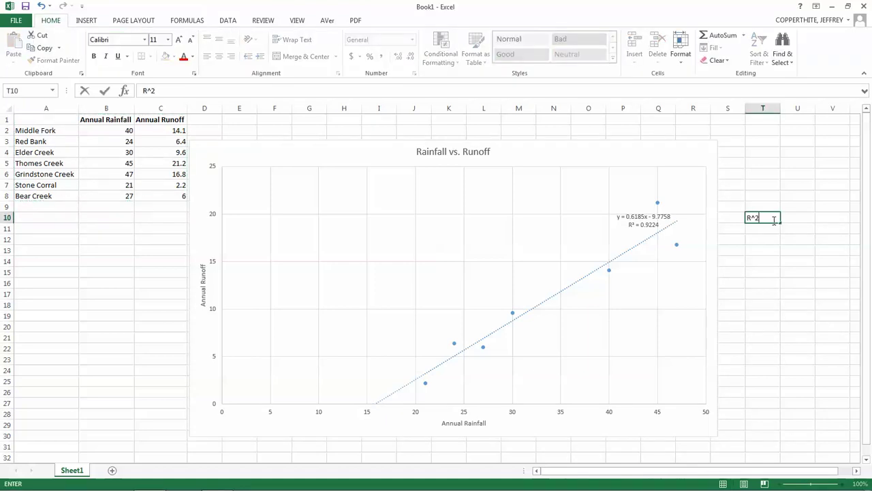
{"action": "key", "text": "Return"}
{"action": "type", "text": "Stron"}
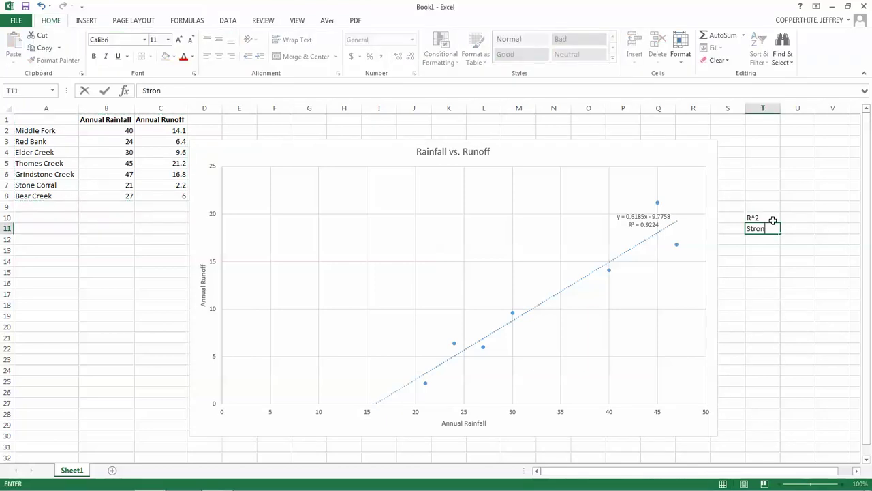
{"action": "type", "text": "g Correlation"}
{"action": "key", "text": "Return"}
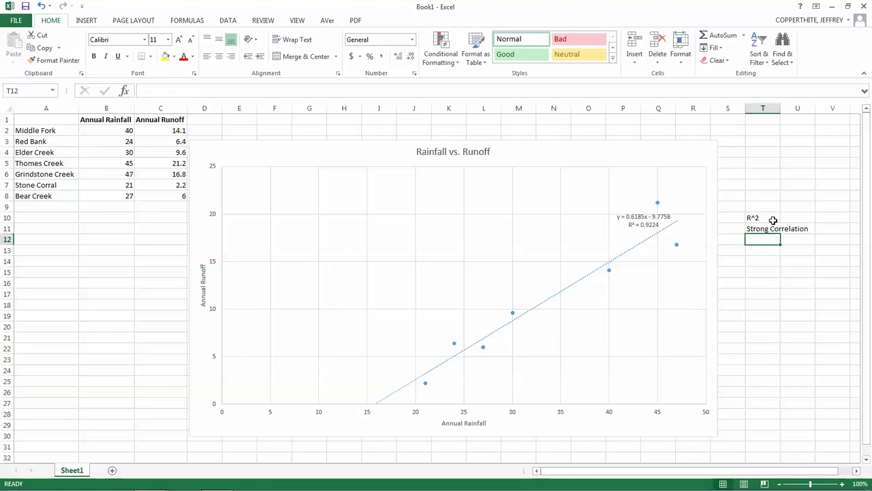
- Insert the word "Positive" into the T11 label so it reads "Strong Positive Correlation"
{"action": "key", "text": "Up"}
{"action": "key", "text": "F2"}
{"action": "key", "text": "Left"}
{"action": "key", "text": "Left"}
{"action": "key", "text": "Left"}
{"action": "key", "text": "Left"}
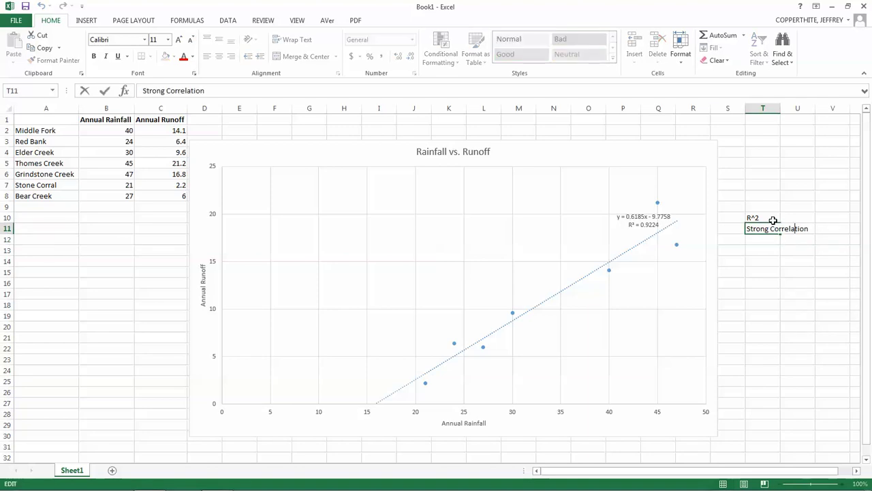
{"action": "type", "text": "Positiv"}
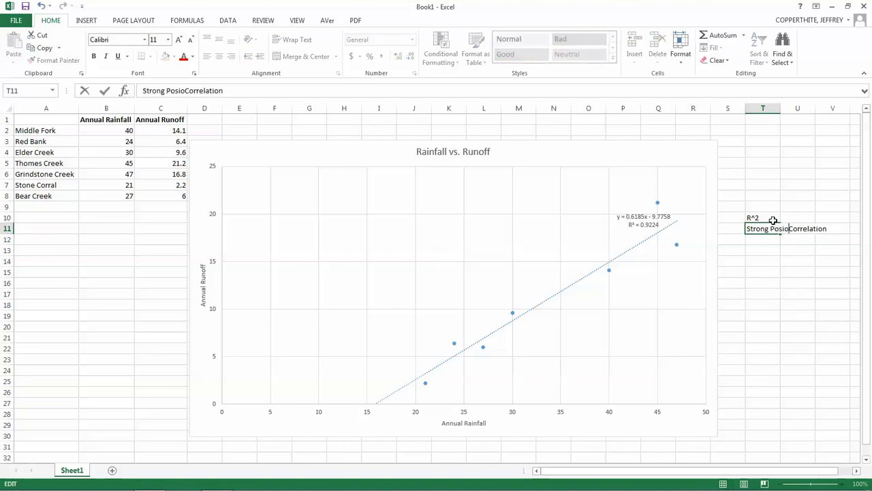
{"action": "type", "text": "e"}
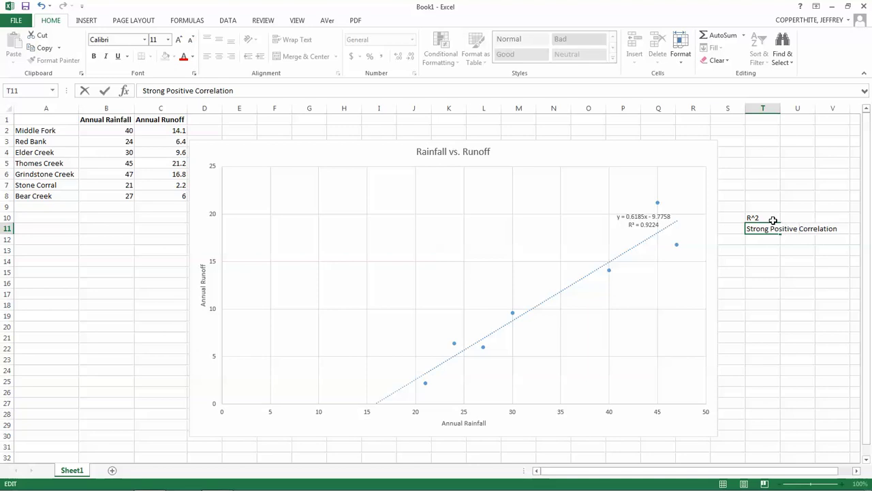
{"action": "key", "text": "Return"}
- Enter the range "0.7 <= R^2 <= 1" in cell T12 under the strong correlation label
{"action": "type", "text": "0.7"}
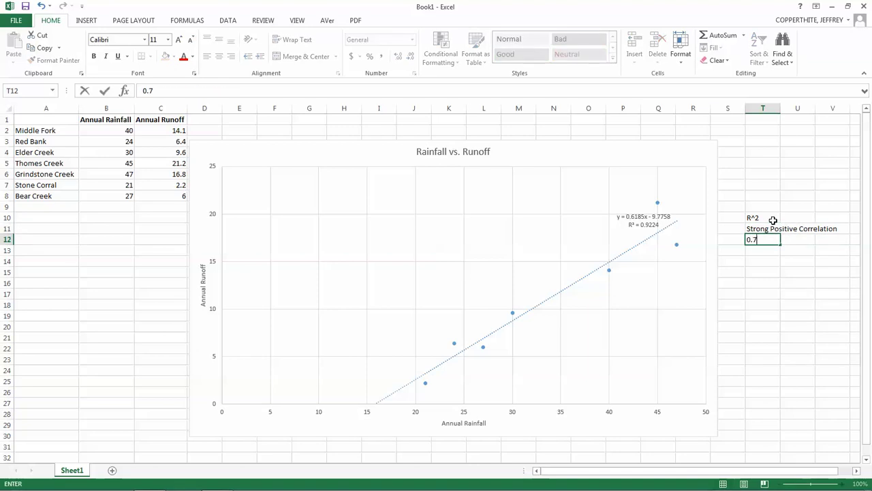
{"action": "type", "text": "<= R^2 <=1 1"}
{"action": "key", "text": "Return"}
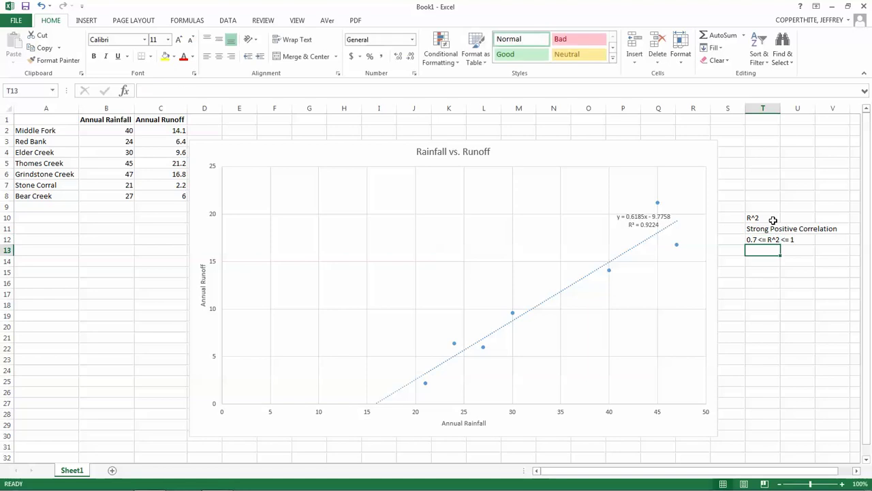
{"action": "key", "text": "Return"}
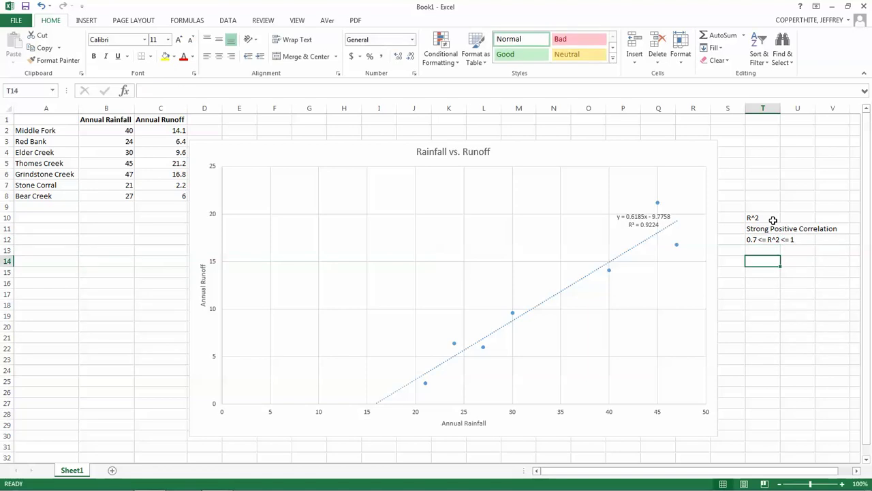
- Enter "0.0 <= R^2 <= 0.7" in cell T14 and move it down to cell T15
{"action": "type", "text": "0.0"}
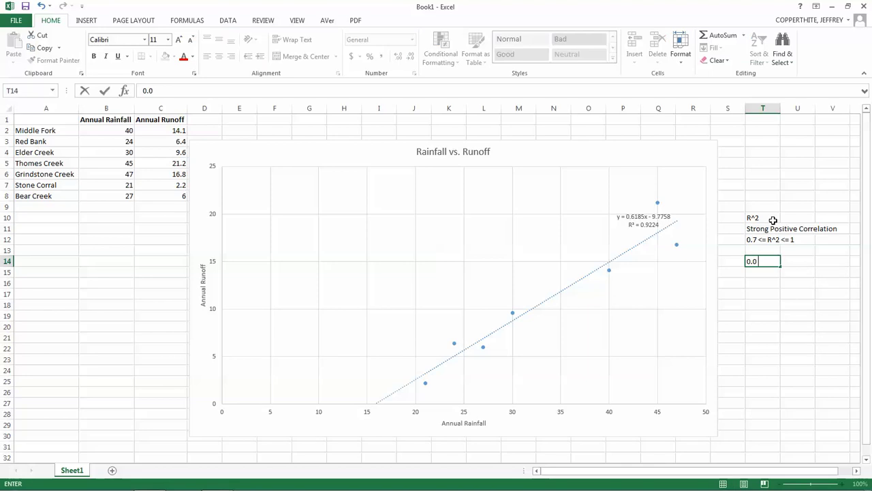
{"action": "type", "text": " <= R^2 <= 0.7"}
{"action": "key", "text": "Return"}
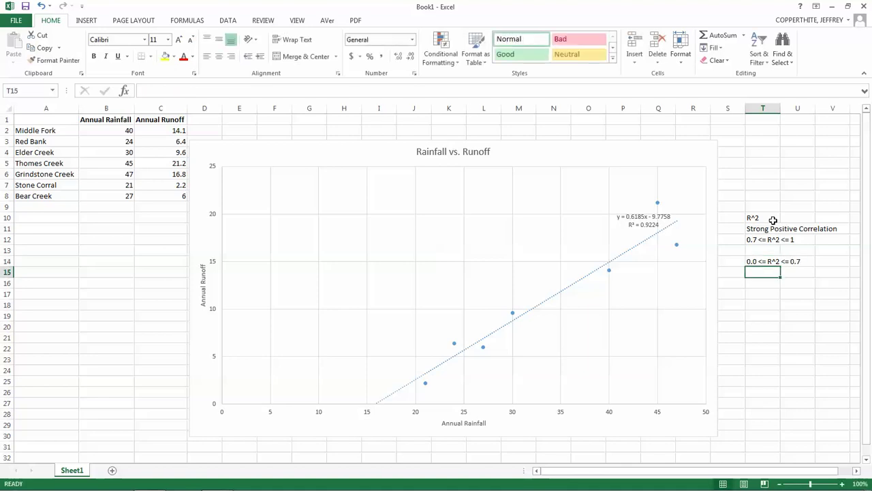
{"action": "key", "text": "Up"}
{"action": "key", "text": "Up"}
{"action": "key", "text": "Down"}
{"action": "key", "text": "ctrl+x"}
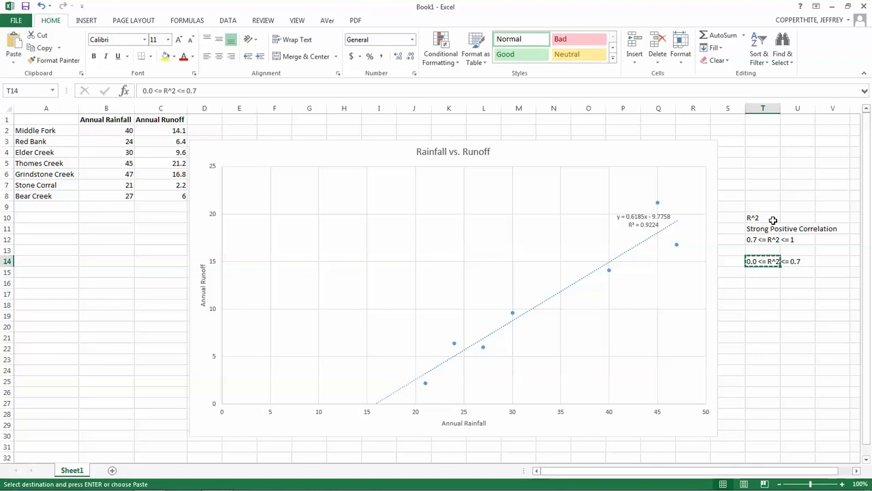
{"action": "key", "text": "Down"}
{"action": "key", "text": "ctrl+v"}
- Enter the label "Weak Positive Correlation" in cell T14 above the second R^2 range
{"action": "key", "text": "Up"}
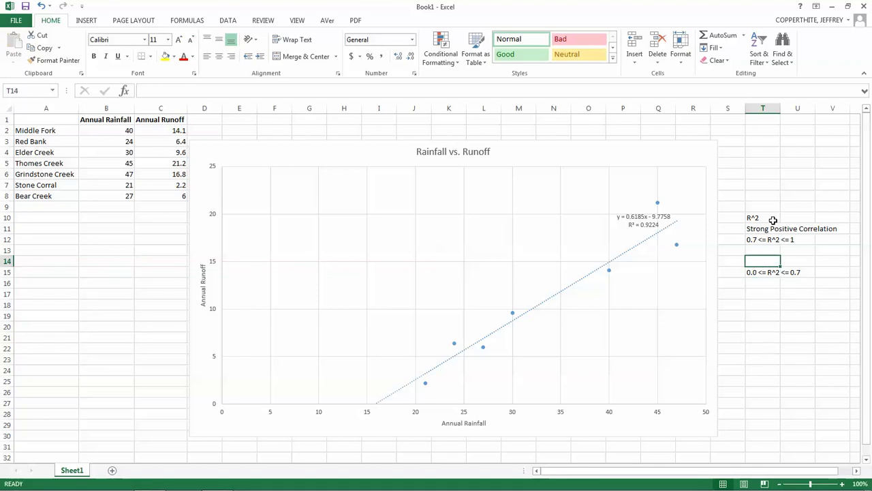
{"action": "type", "text": "Weak Posi"}
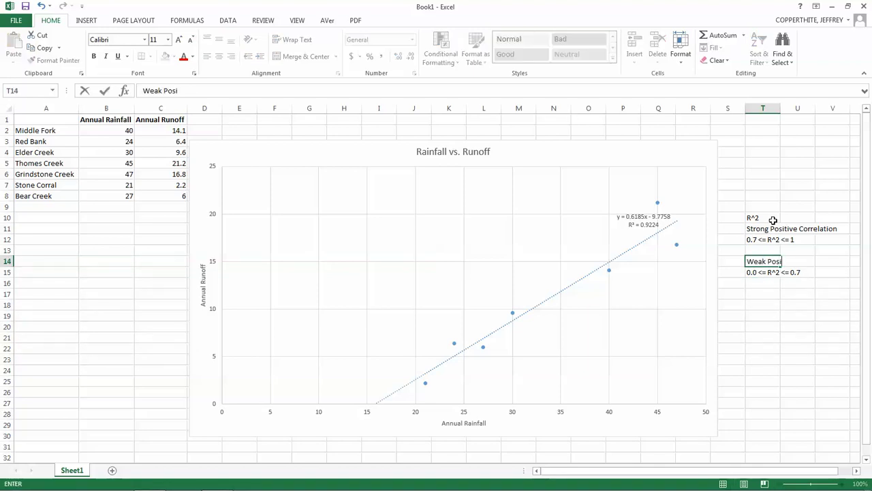
{"action": "type", "text": "tive Correlation"}
{"action": "key", "text": "Return"}
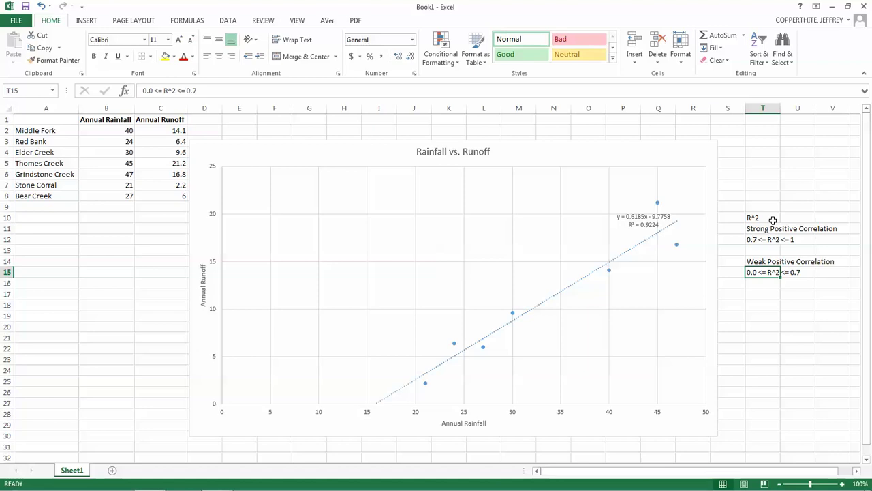
- Review items d and e of the activity page in the browser, return to Excel and dismiss the Windows performance notification
{"action": "key", "text": "alt+Tab"}
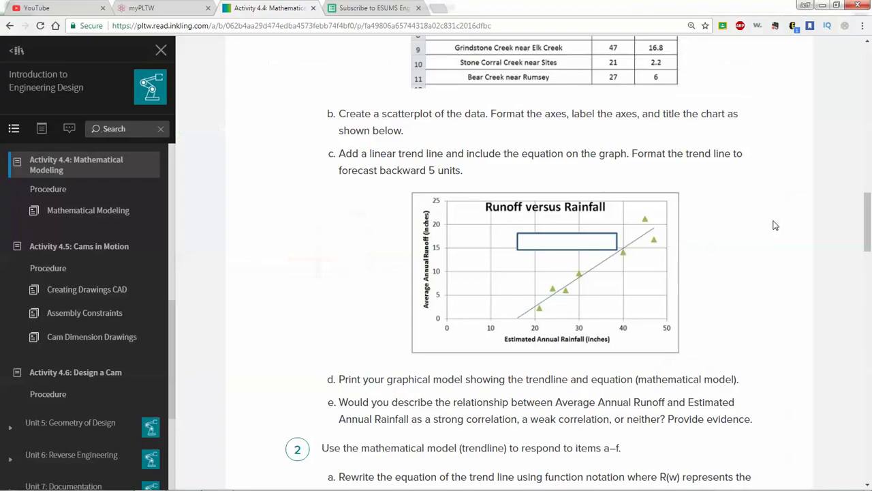
{"action": "scroll", "coordinate": [775, 225], "scroll_direction": "down", "scroll_amount": 1}
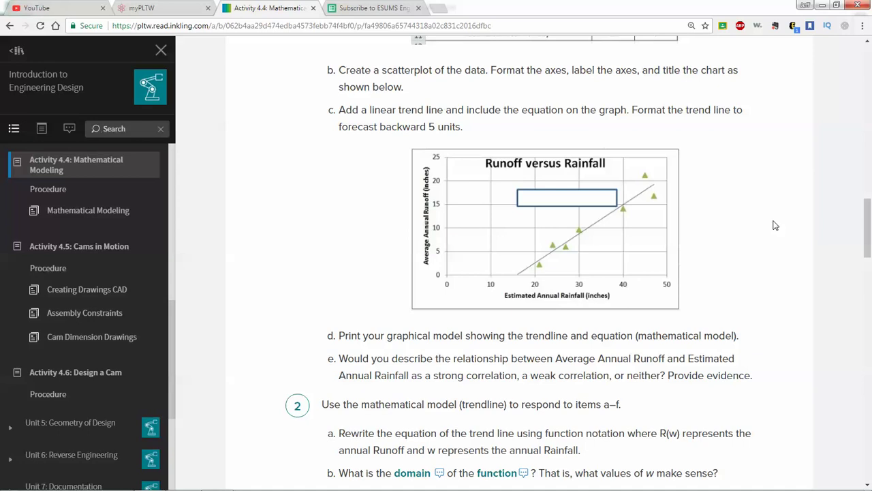
{"action": "key", "text": "alt+Tab"}
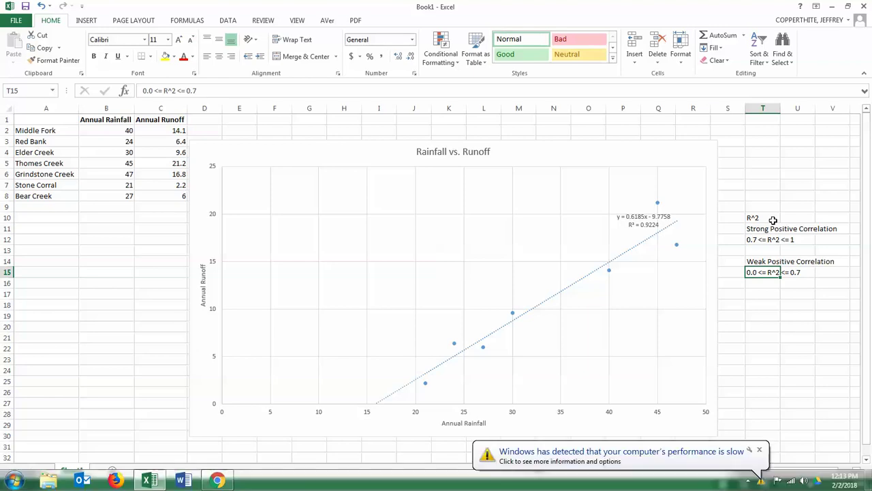
{"action": "left_click", "coordinate": [759, 449]}
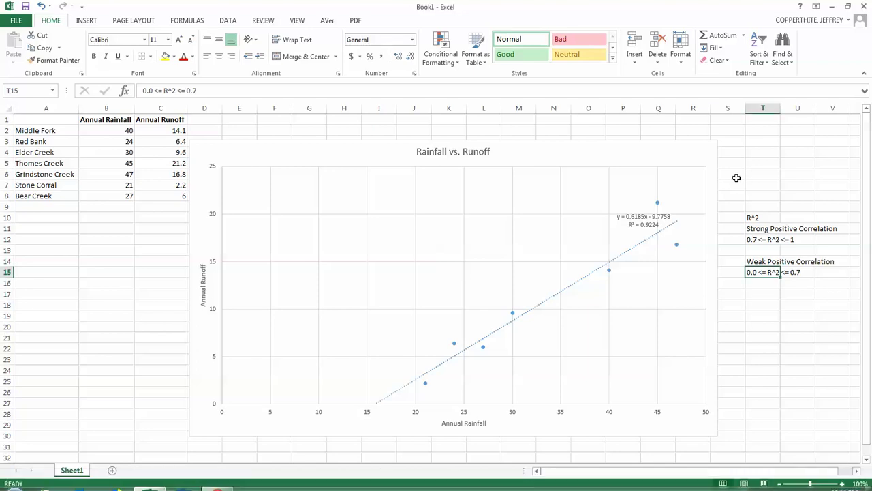
- Switch to the Google Sheets document in the browser and insert a chart from the data in A1:C8
{"action": "key", "text": "alt+Tab"}
{"action": "key", "text": "alt+Tab"}
{"action": "key", "text": "alt+shift+Tab"}
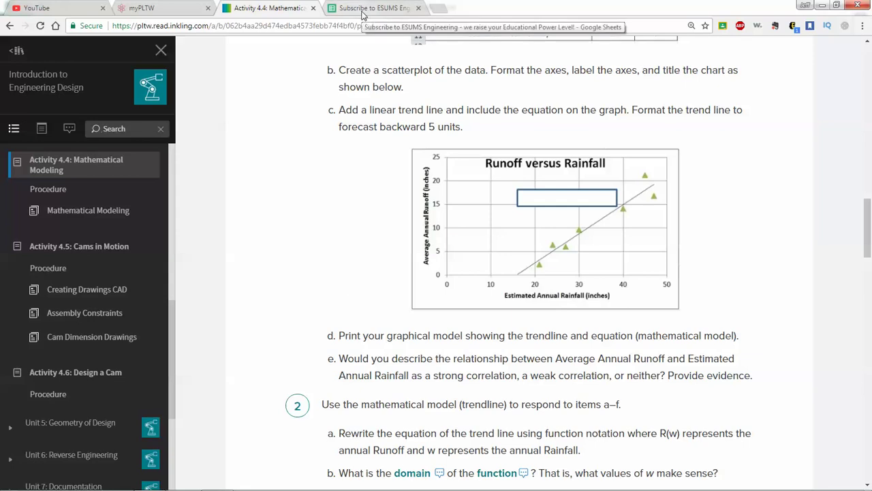
{"action": "left_click", "coordinate": [364, 13]}
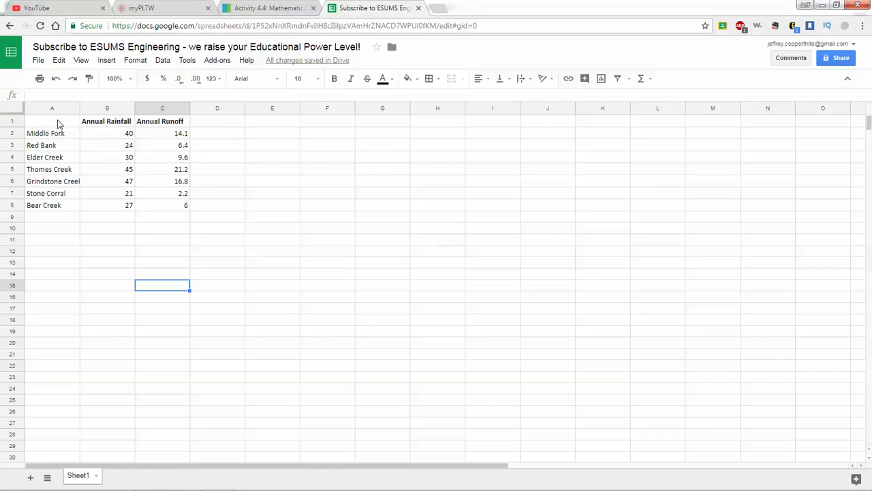
{"action": "left_click_drag", "start_coordinate": [58, 126], "coordinate": [170, 208]}
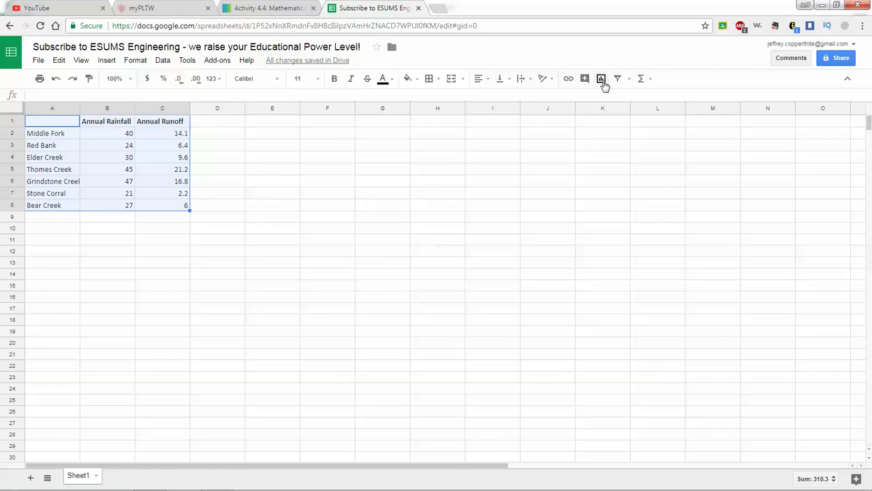
{"action": "left_click", "coordinate": [107, 61]}
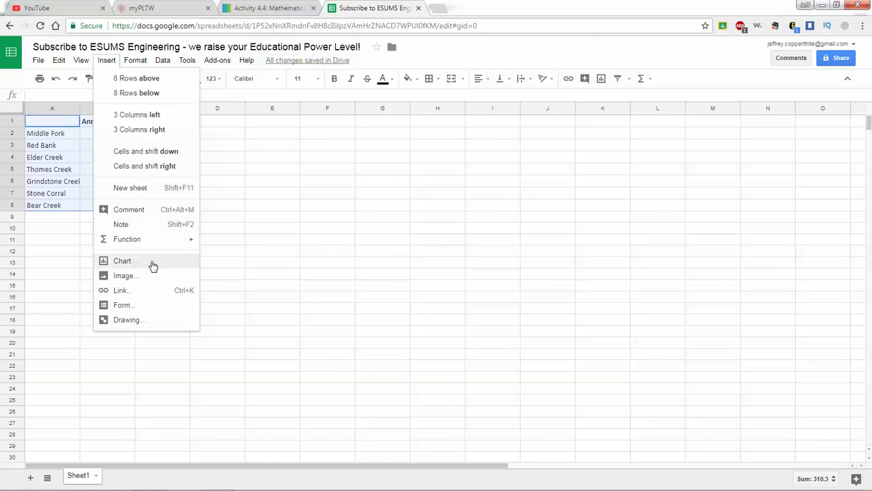
{"action": "left_click", "coordinate": [601, 78]}
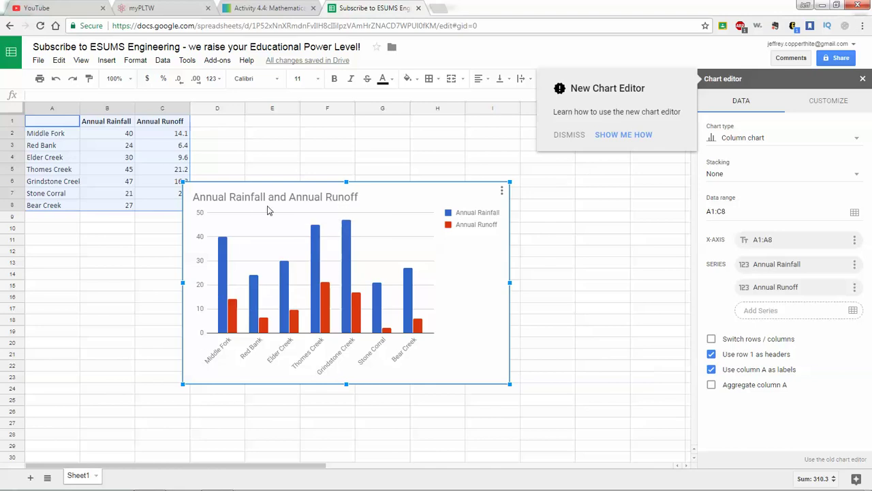
- Change the new chart's type to Scatter chart
{"action": "left_click", "coordinate": [859, 139]}
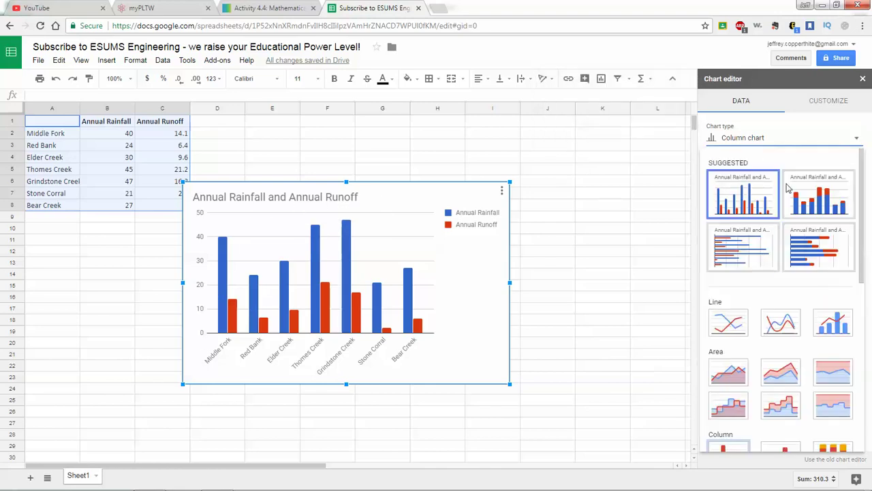
{"action": "scroll", "coordinate": [831, 373], "scroll_direction": "down", "scroll_amount": 3}
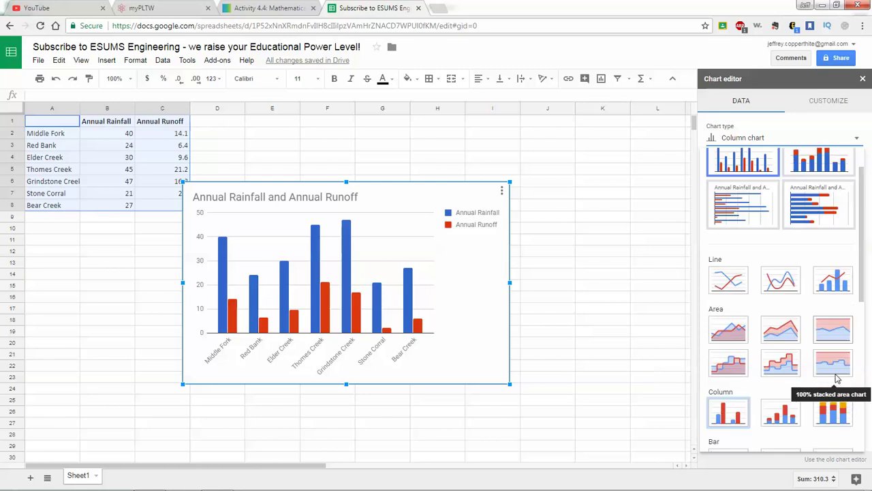
{"action": "scroll", "coordinate": [831, 373], "scroll_direction": "down", "scroll_amount": 4}
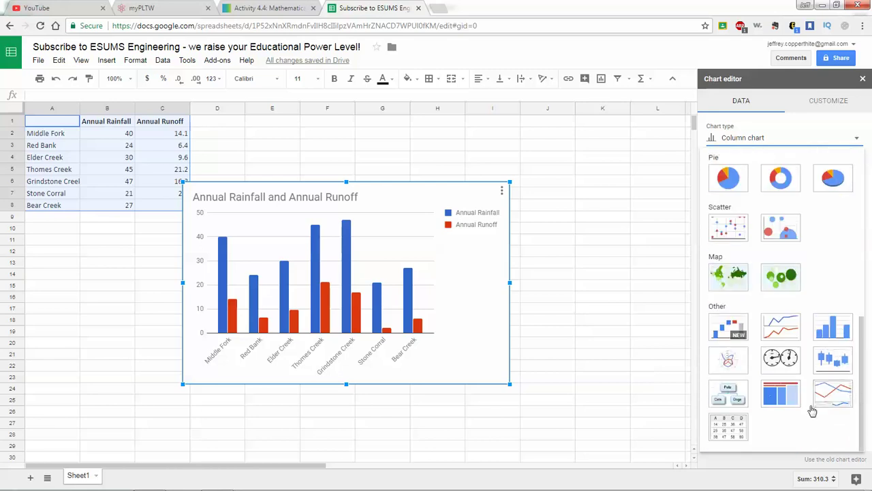
{"action": "left_click", "coordinate": [735, 234]}
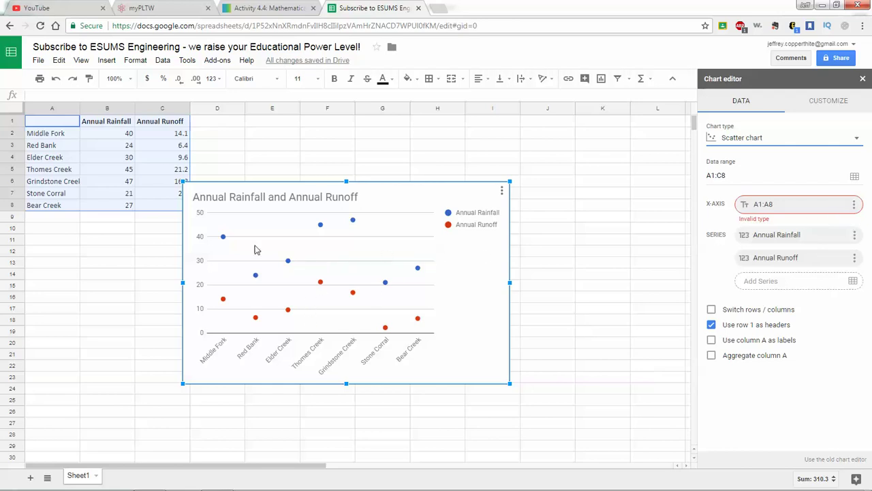
- Try setting the scatter chart's X-axis data range to B1:B8
{"action": "left_click", "coordinate": [855, 208]}
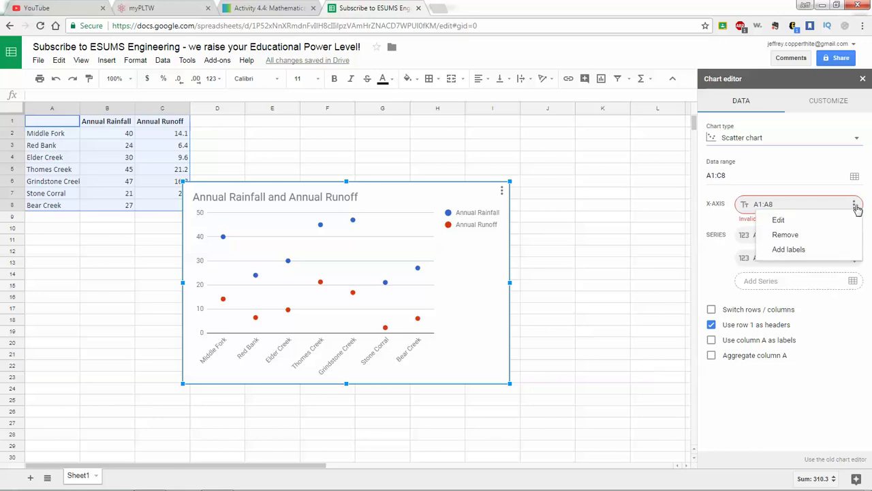
{"action": "left_click", "coordinate": [779, 220]}
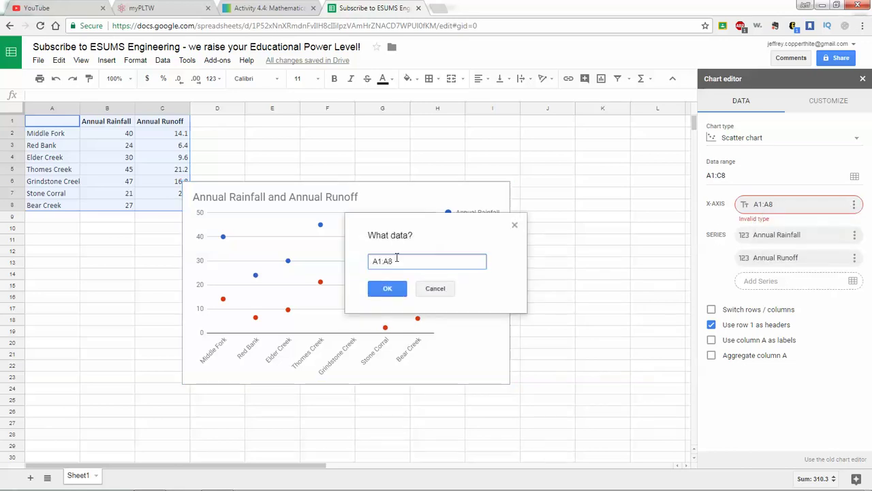
{"action": "key", "text": "BackSpace"}
{"action": "type", "text": "B"}
{"action": "key", "text": "BackSpace"}
{"action": "type", "text": "B"}
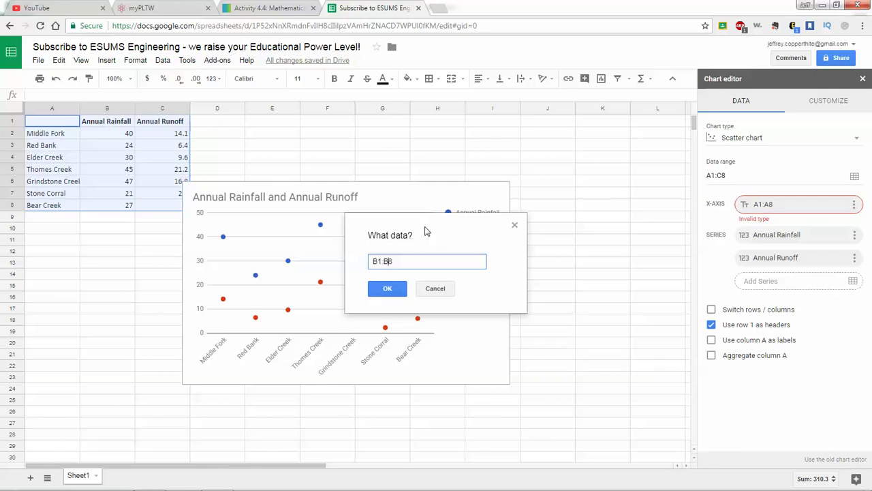
{"action": "left_click", "coordinate": [376, 290]}
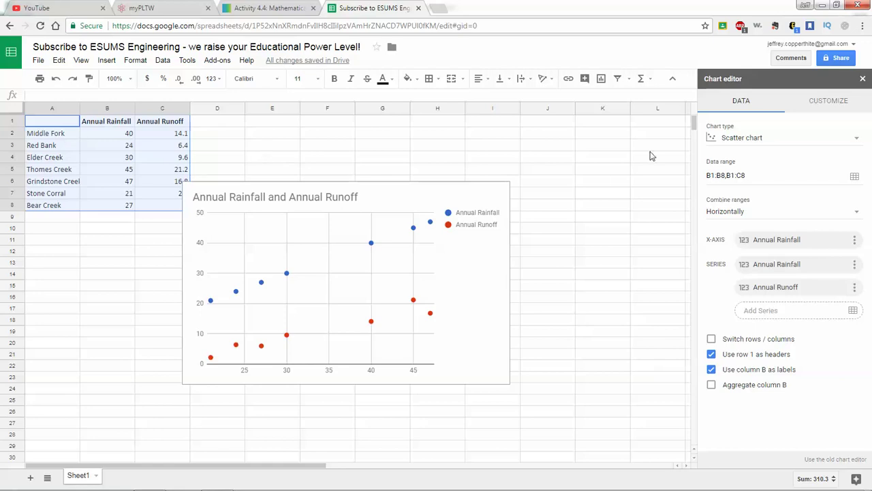
- Close the chart editor and undo the insertion of the scatter chart
{"action": "left_click", "coordinate": [860, 80]}
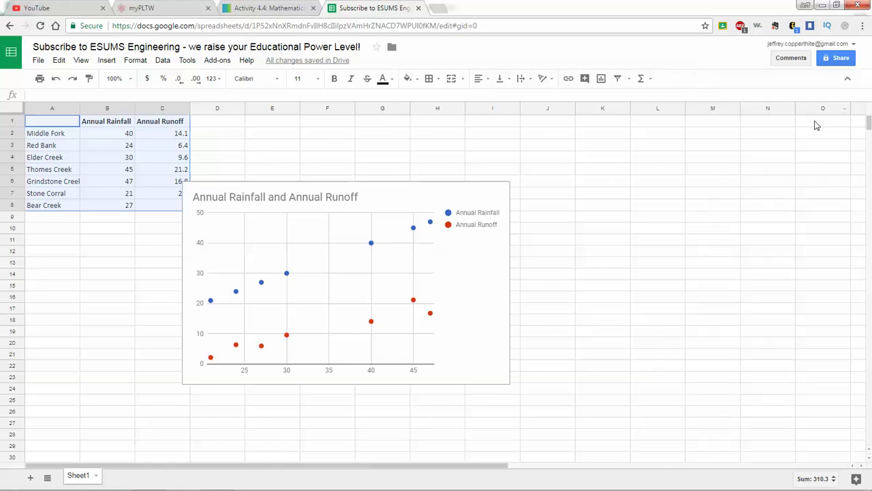
{"action": "key", "text": "ctrl+z"}
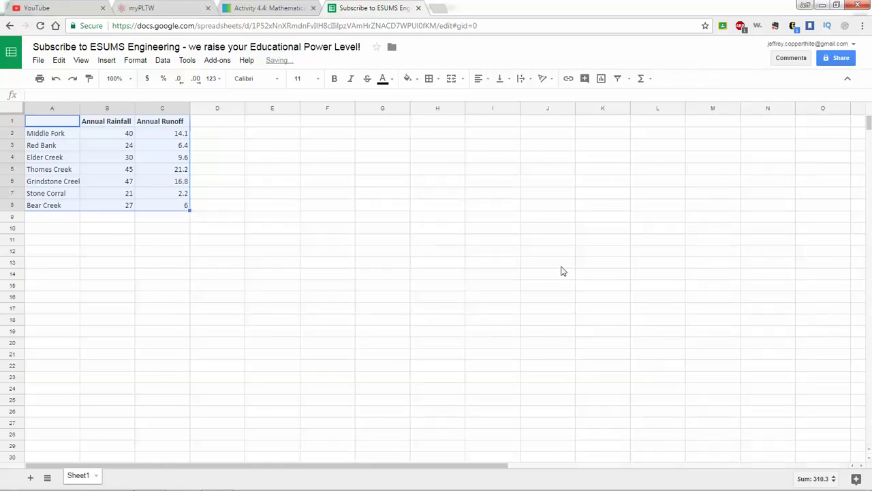
{"action": "left_click", "coordinate": [370, 223]}
- Insert a new chart from the rainfall and runoff data in B1:C8 and make it a Scatter chart
{"action": "left_click_drag", "start_coordinate": [90, 123], "coordinate": [153, 211]}
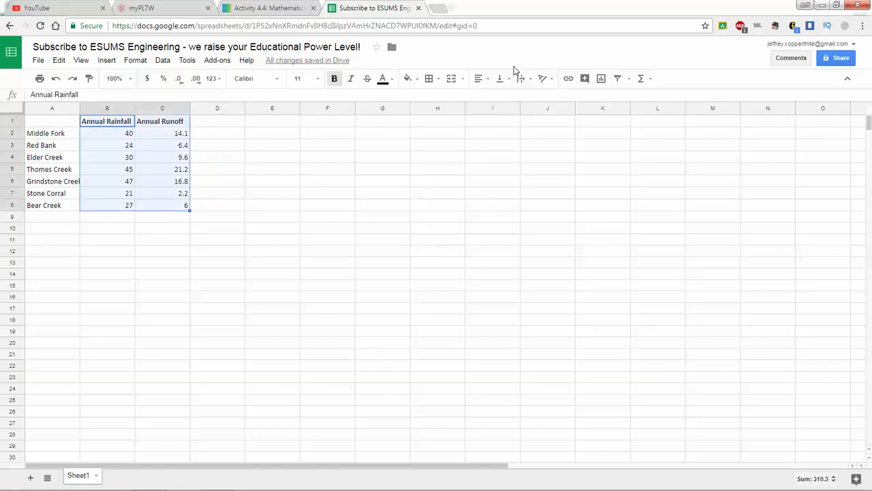
{"action": "left_click", "coordinate": [602, 80]}
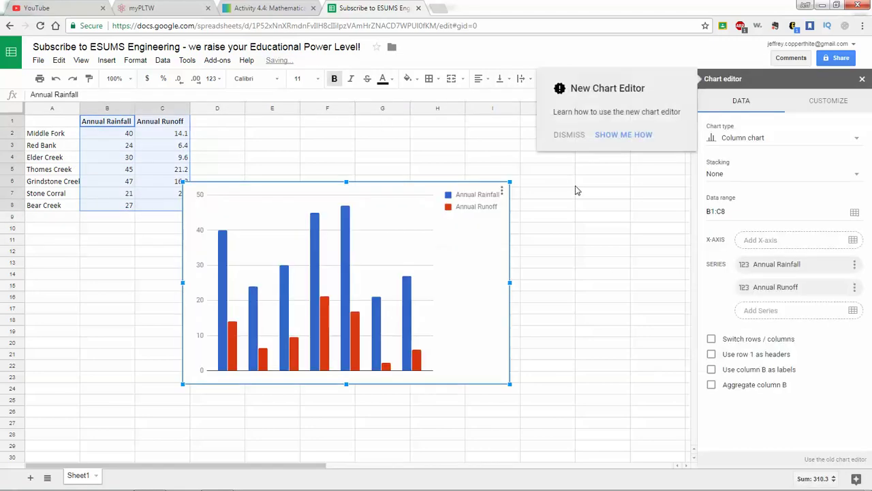
{"action": "left_click", "coordinate": [857, 138]}
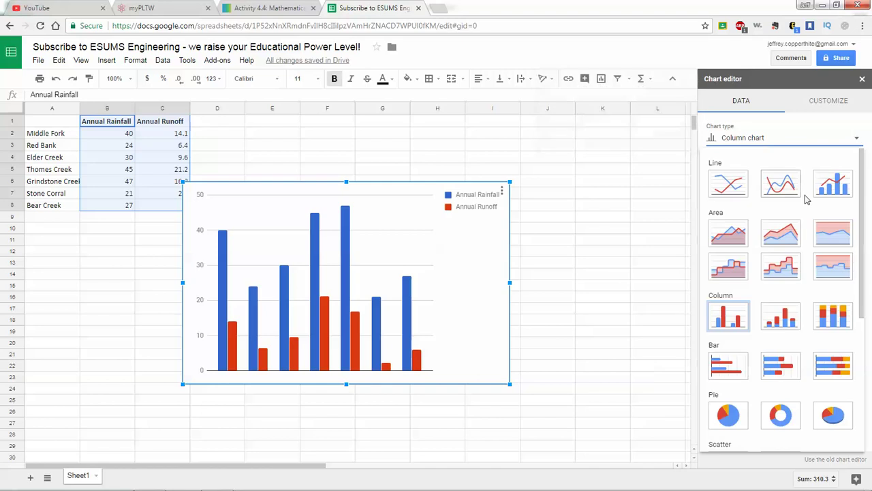
{"action": "scroll", "coordinate": [769, 335], "scroll_direction": "down", "scroll_amount": 5}
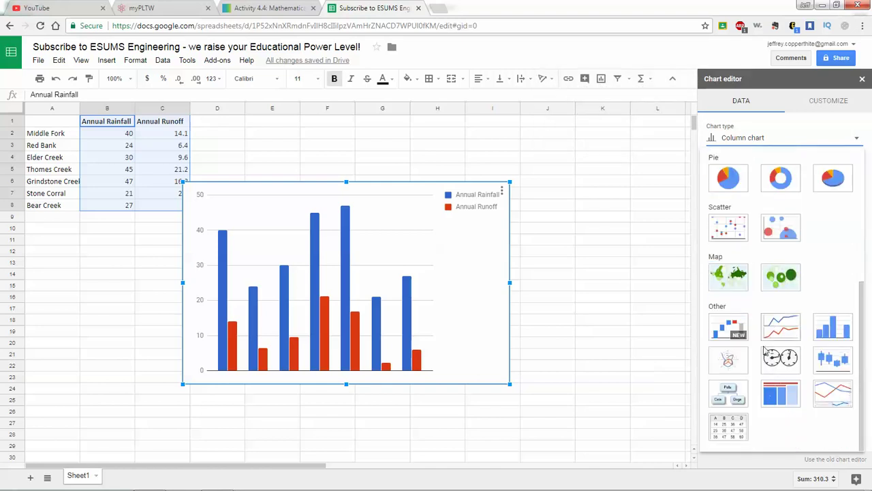
{"action": "left_click", "coordinate": [735, 236]}
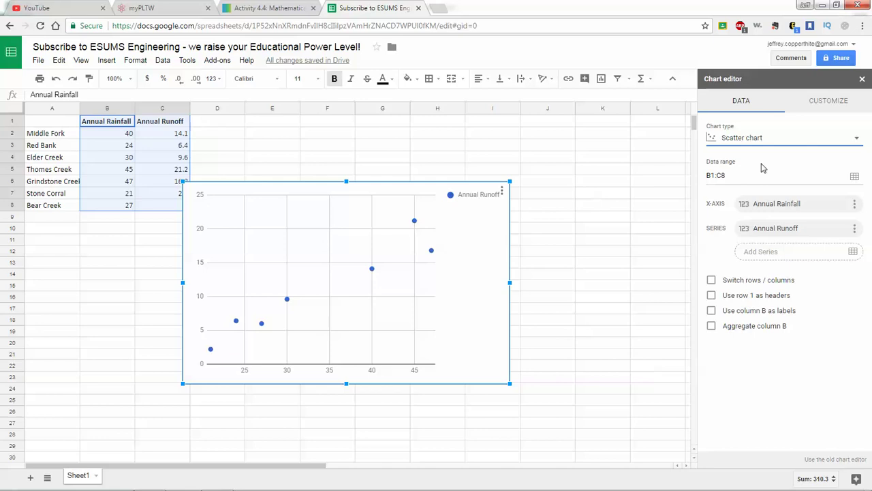
- Set the scatter chart's title to "Annual Rainfall vs. Annual Runoff"
{"action": "left_click", "coordinate": [834, 102]}
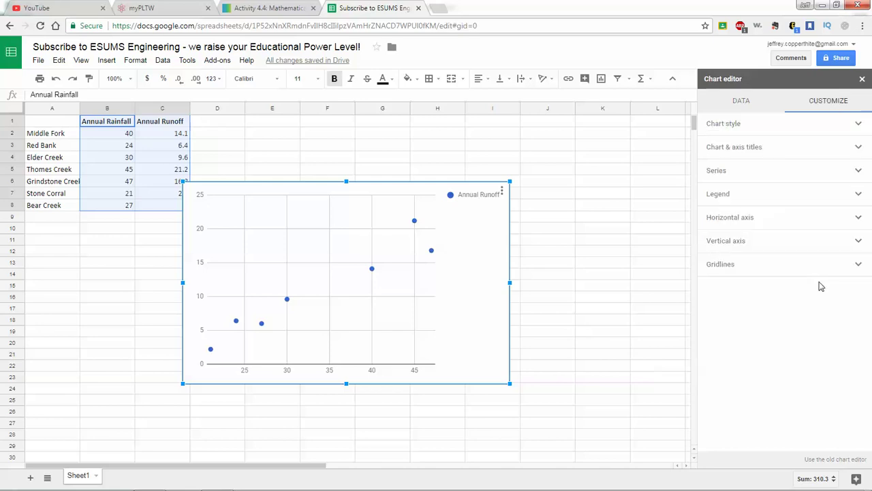
{"action": "left_click", "coordinate": [856, 148]}
{"action": "left_click", "coordinate": [737, 200]}
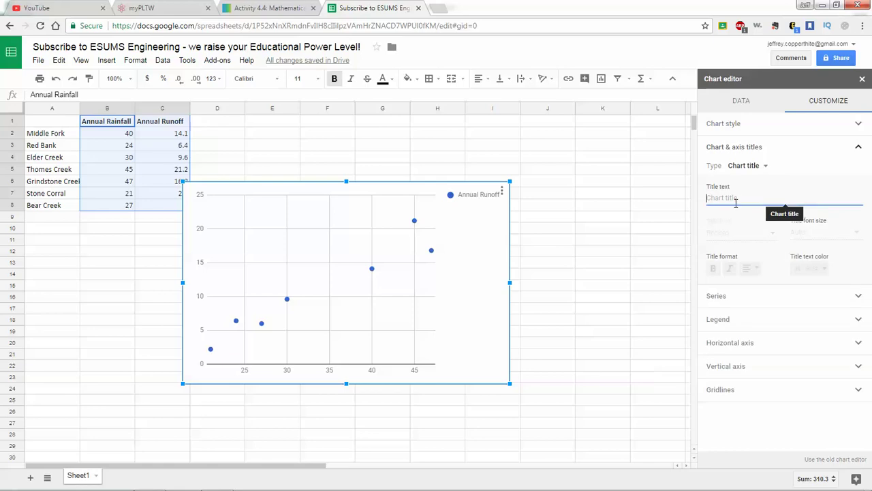
{"action": "type", "text": "Annual Ra"}
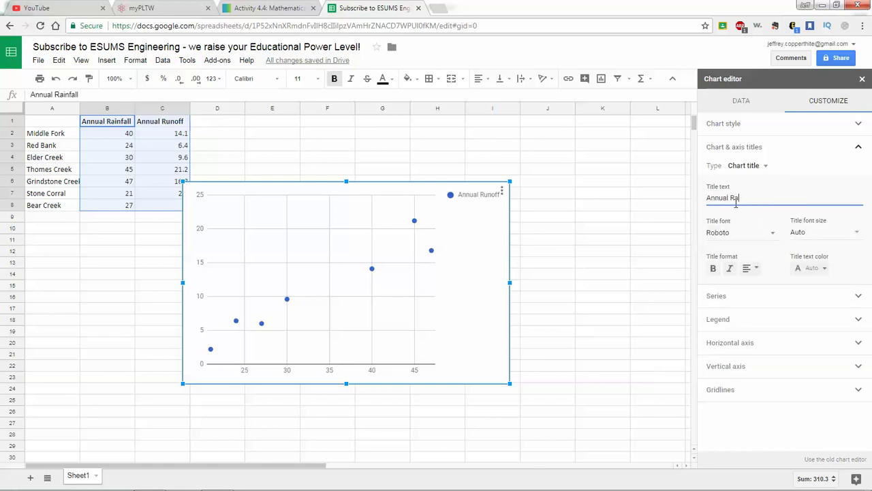
{"action": "type", "text": "infall vs "}
{"action": "type", "text": " Annual Runoff"}
- Add a linear trendline to the Annual Runoff series, labelled with its equation and R²
{"action": "left_click", "coordinate": [782, 298]}
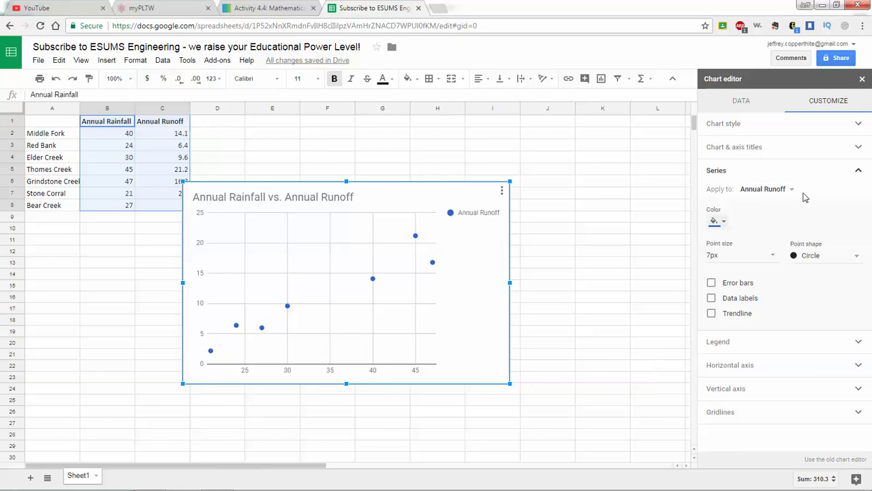
{"action": "left_click", "coordinate": [711, 315]}
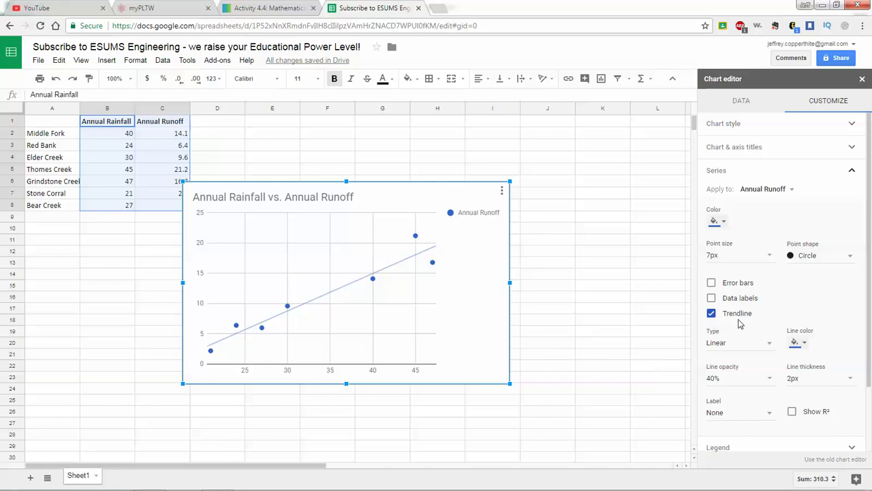
{"action": "left_click", "coordinate": [771, 415]}
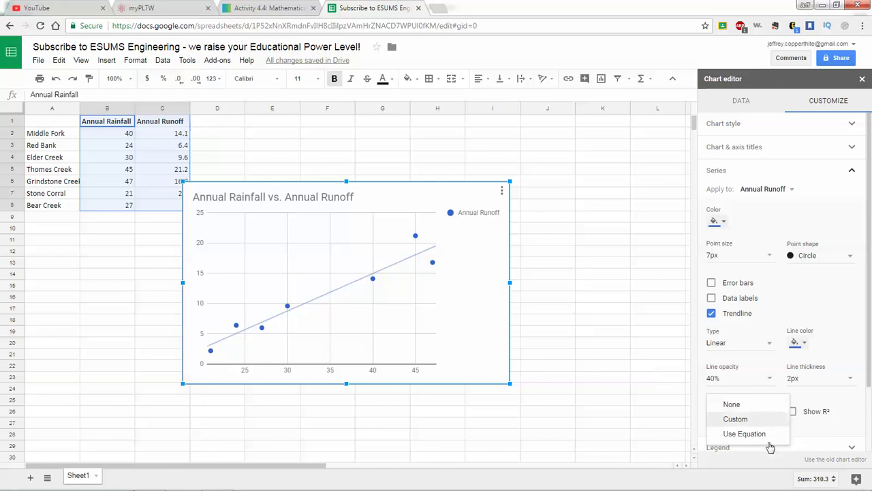
{"action": "left_click", "coordinate": [764, 436]}
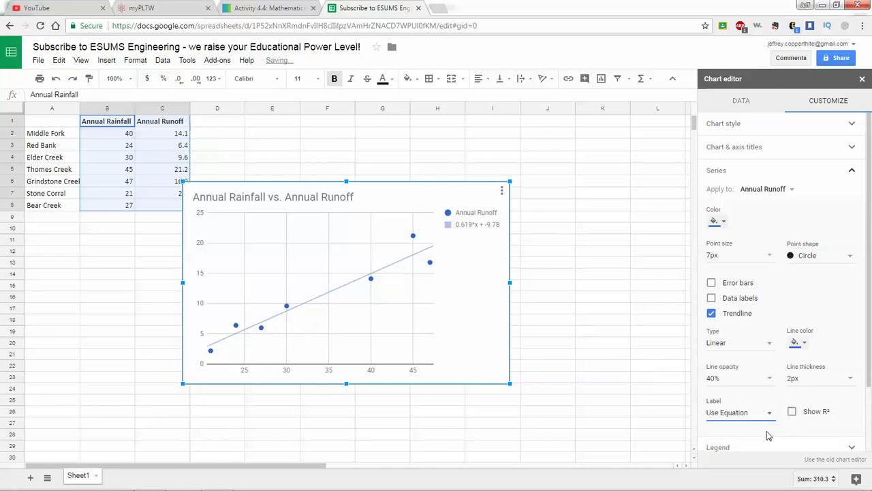
{"action": "left_click", "coordinate": [792, 412]}
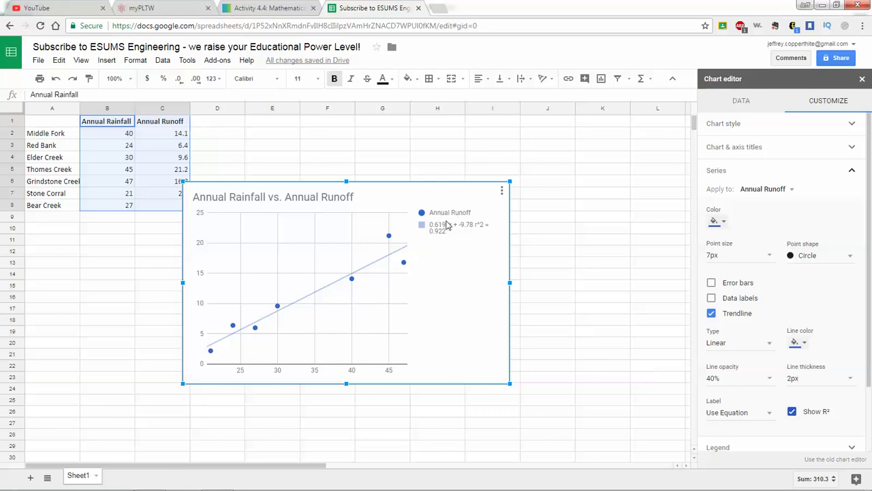
- Widen the chart so the trendline legend fits on one line, and dismiss the Windows performance notification
{"action": "scroll", "coordinate": [820, 365], "scroll_direction": "down", "scroll_amount": 2}
{"action": "scroll", "coordinate": [820, 364], "scroll_direction": "down", "scroll_amount": 1}
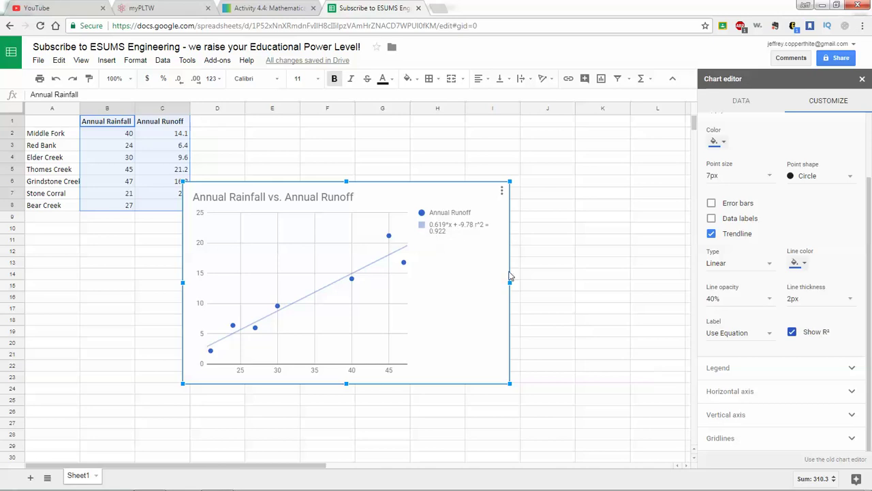
{"action": "left_click_drag", "start_coordinate": [509, 281], "coordinate": [594, 283]}
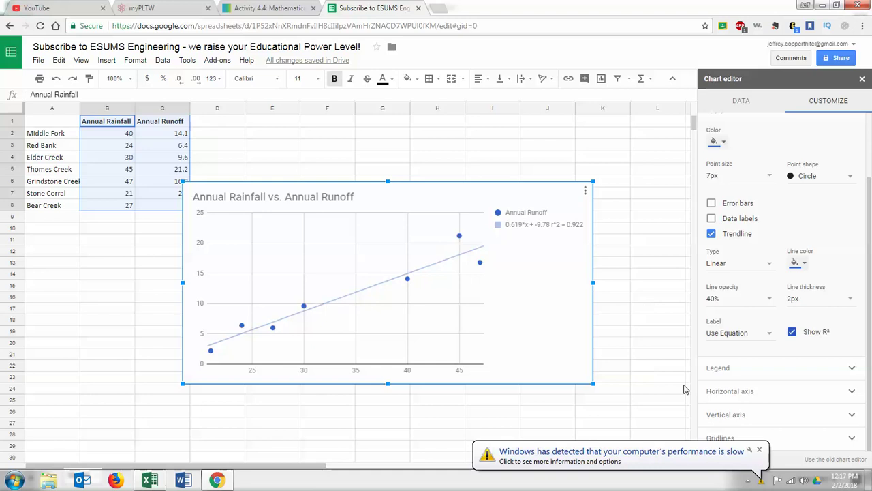
{"action": "left_click", "coordinate": [760, 451]}
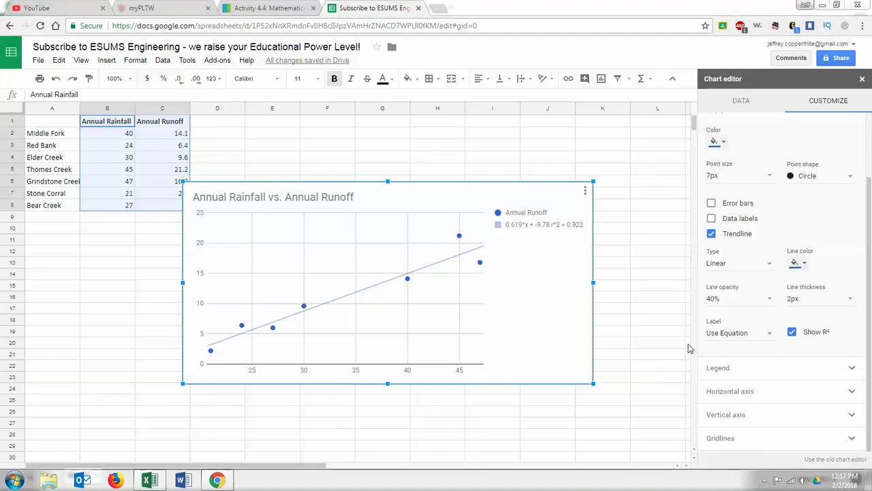